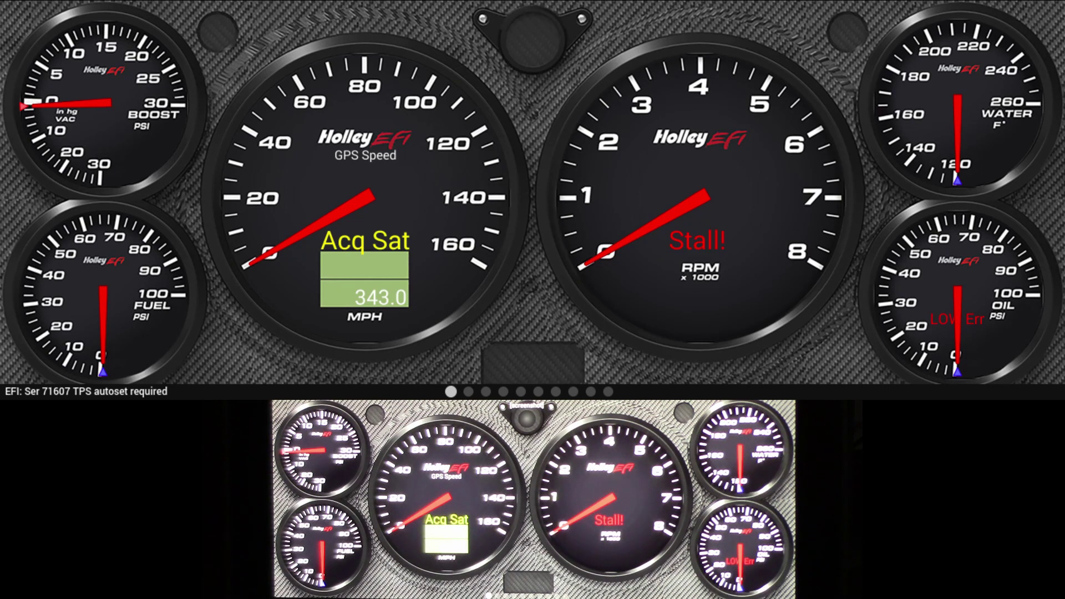
Go through Menu and Configuration to Dash Configuration, showing the Local I/O input list
{"action": "left_click", "coordinate": [899, 145]}
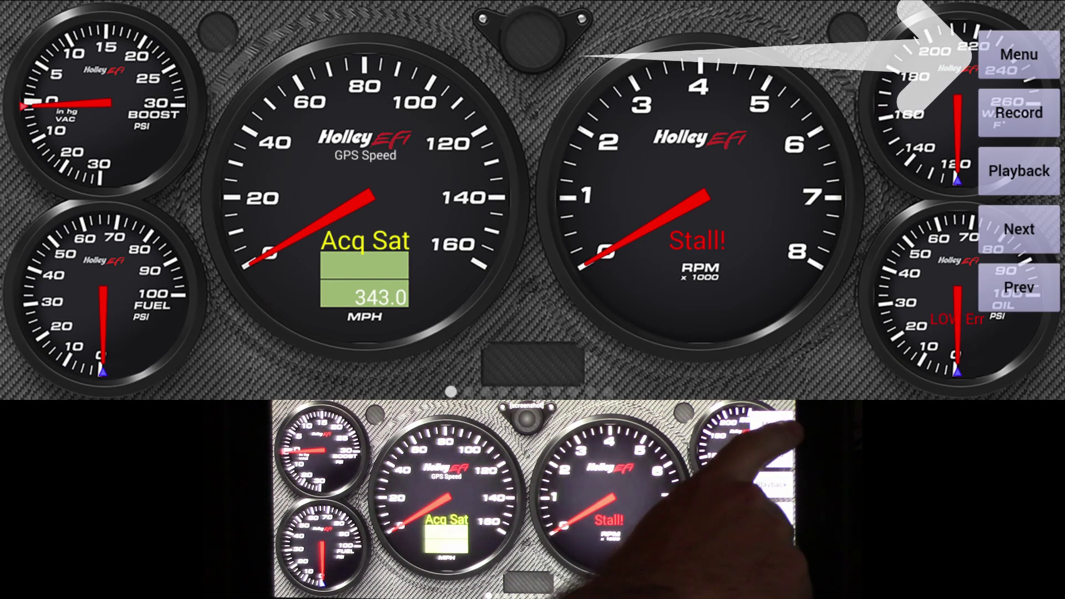
{"action": "left_click", "coordinate": [1019, 54]}
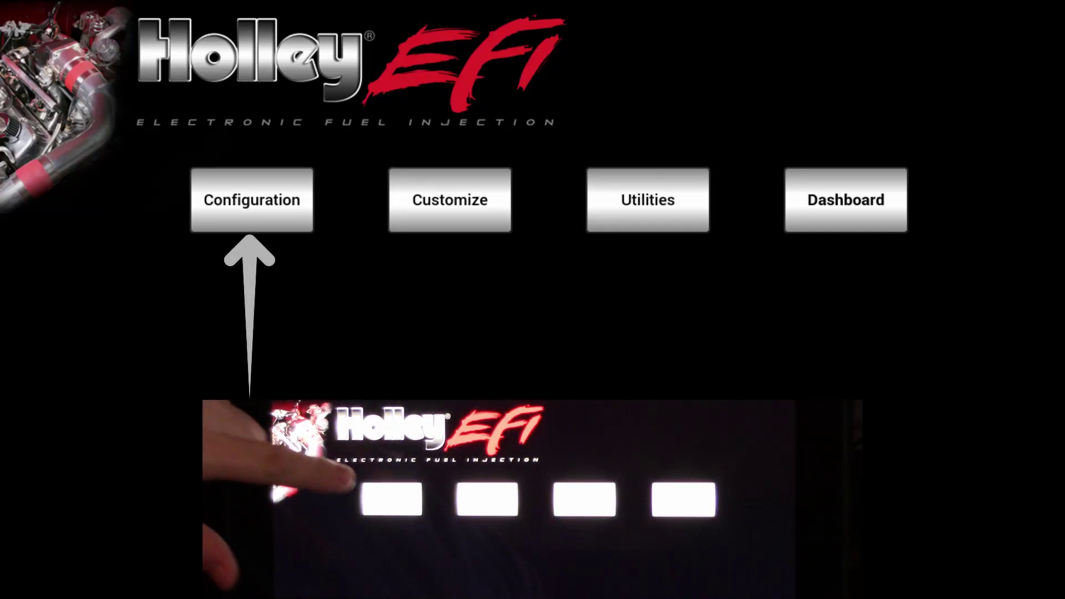
{"action": "left_click", "coordinate": [252, 200]}
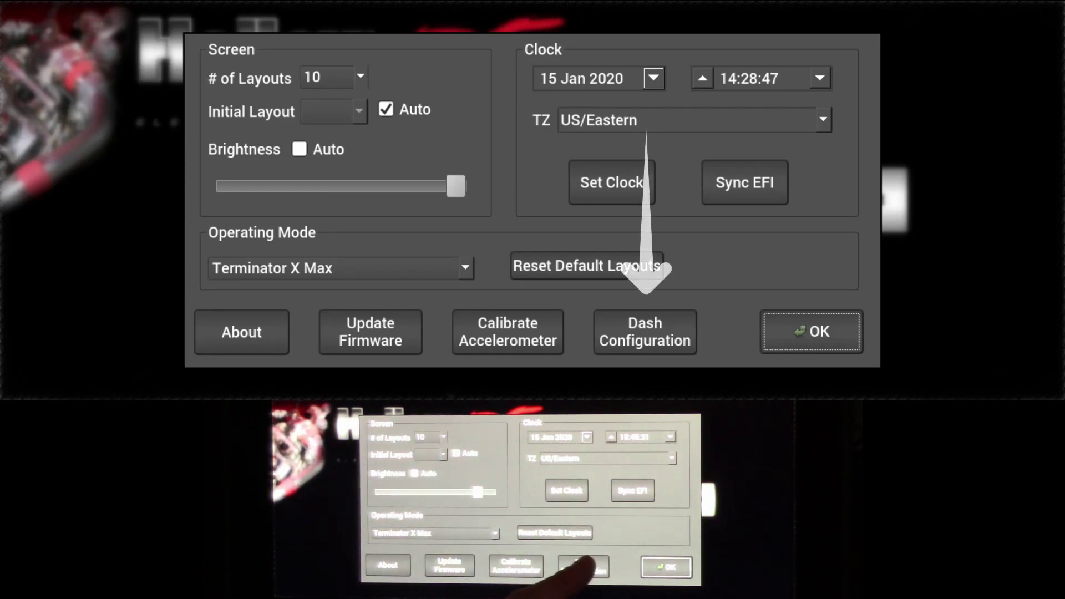
{"action": "left_click", "coordinate": [644, 332]}
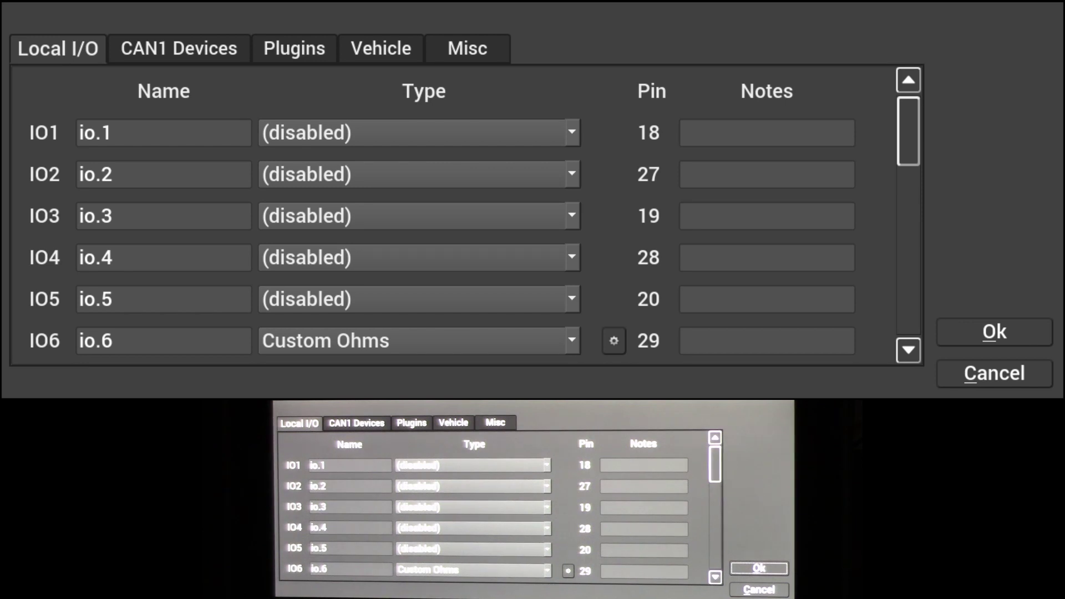
Change IO11's type to SW to GND and replace its io.11 name with 'switch'
{"action": "scroll", "coordinate": [460, 216], "scroll_direction": "down", "scroll_amount": 5}
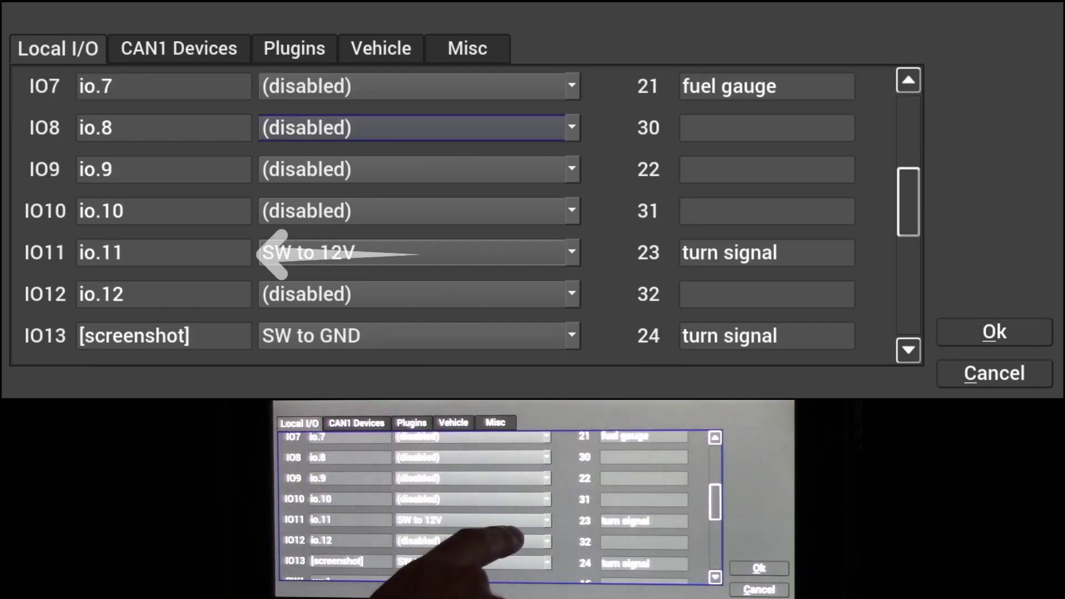
{"action": "left_click", "coordinate": [443, 252]}
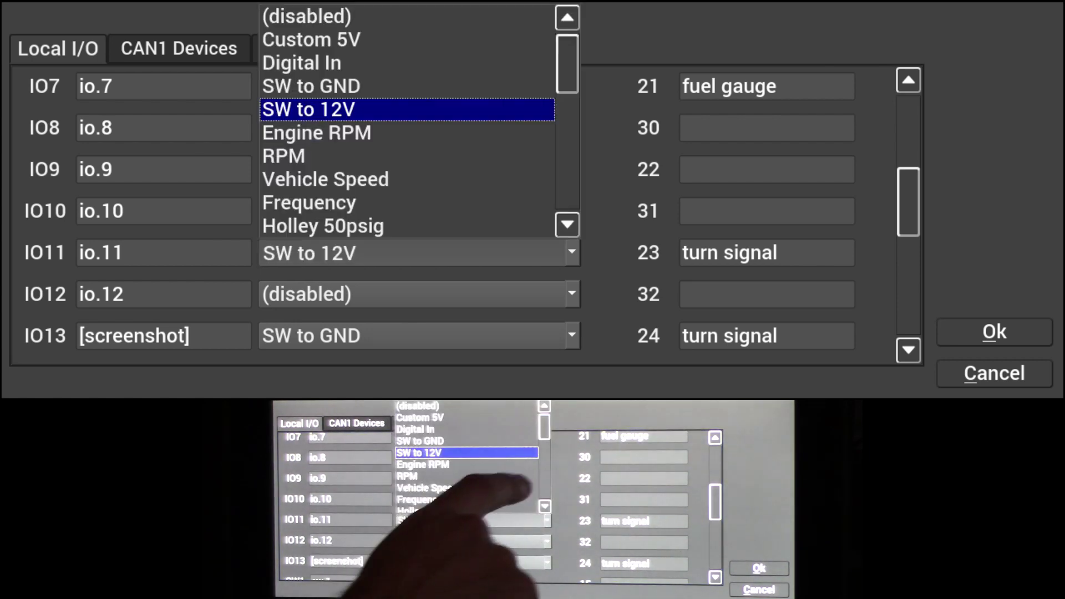
{"action": "left_click", "coordinate": [310, 86]}
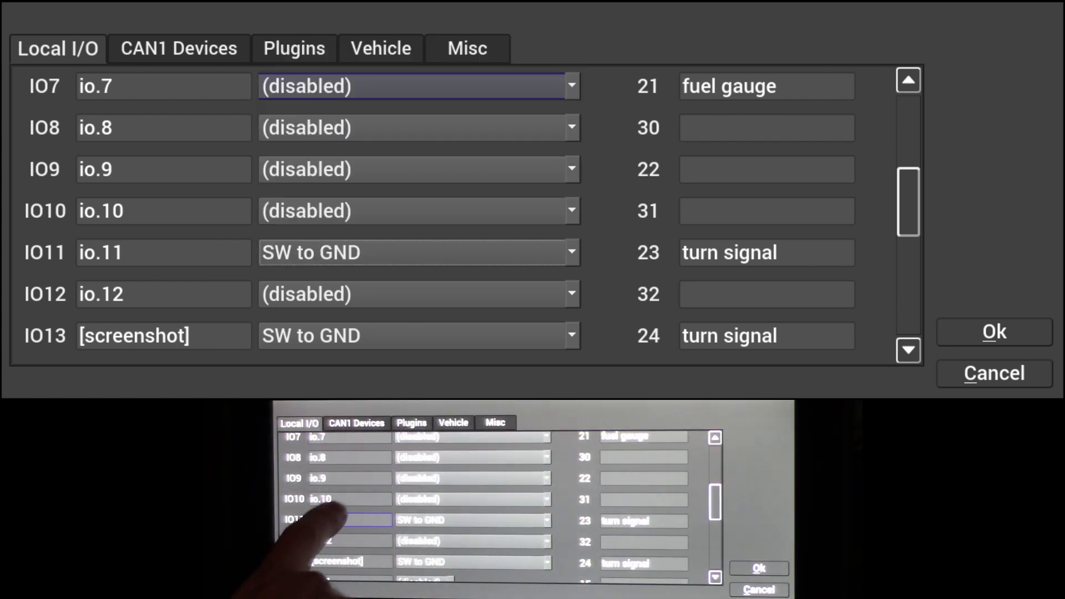
{"action": "left_click", "coordinate": [164, 253]}
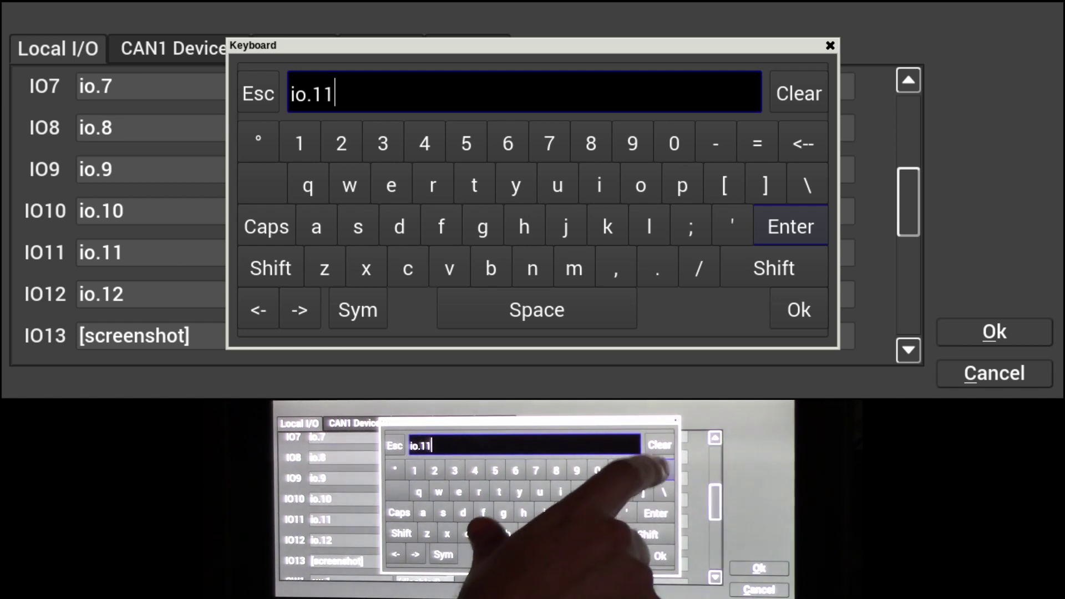
{"action": "key", "text": "BackSpace"}
{"action": "key", "text": "BackSpace"}
{"action": "key", "text": "BackSpace"}
{"action": "key", "text": "BackSpace"}
{"action": "key", "text": "BackSpace"}
{"action": "type", "text": "switch"}
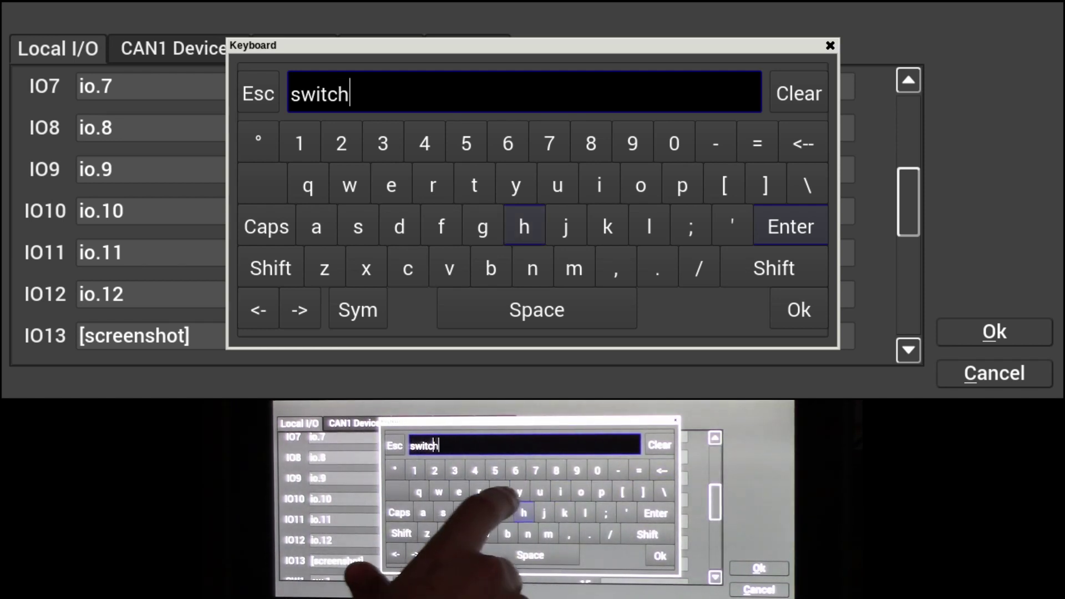
{"action": "left_click", "coordinate": [790, 226]}
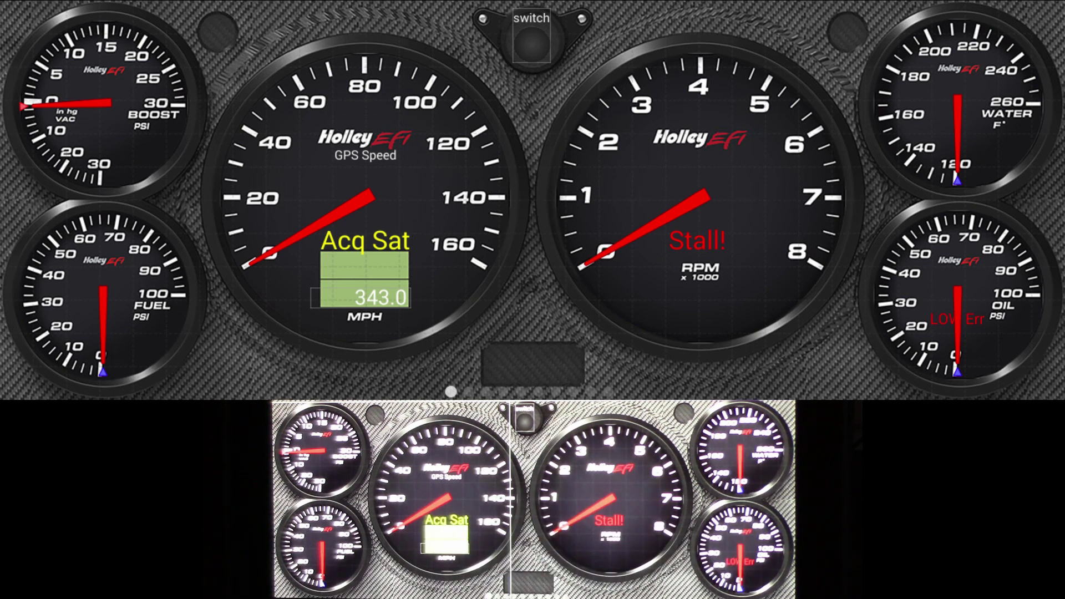
Save the edited dashboard layout from the dash's edit menu
{"action": "left_click", "coordinate": [693, 372]}
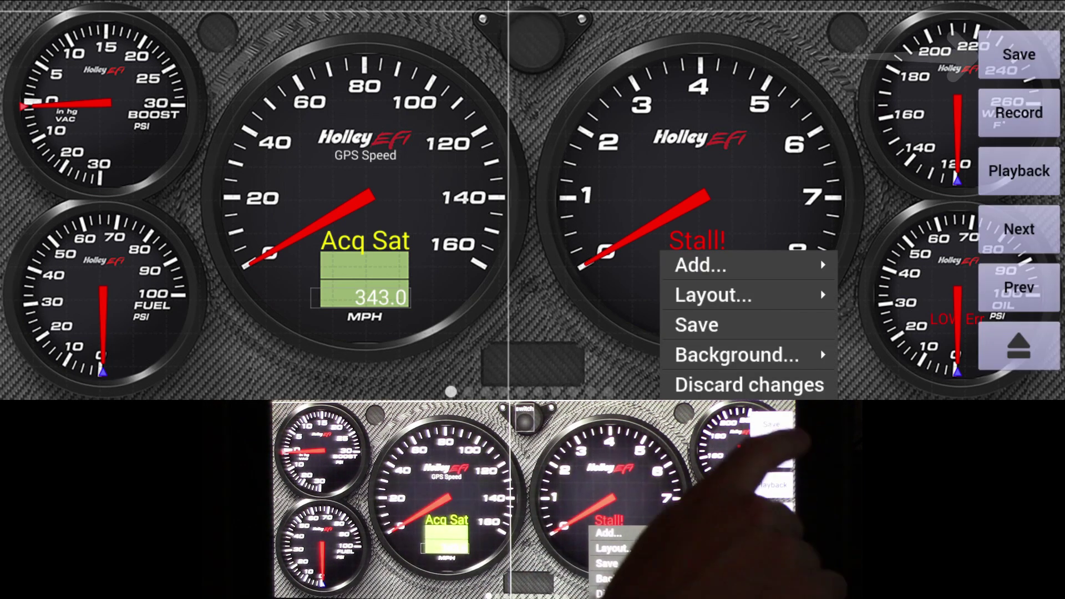
{"action": "left_click", "coordinate": [1019, 54]}
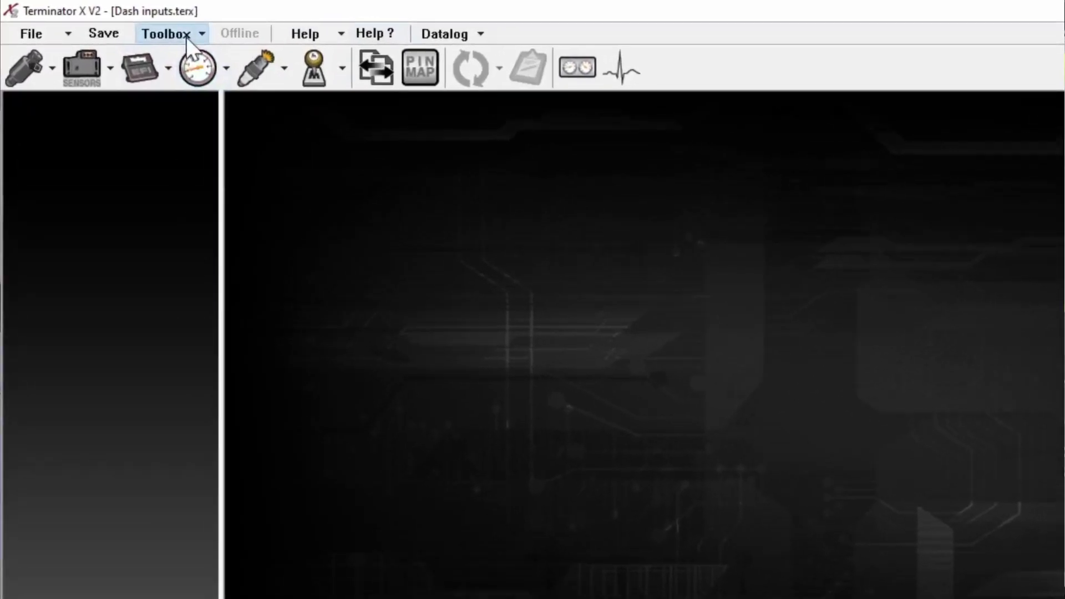
Add Default.io from the library's IO folder using Toolbox > Add Individual Config
{"action": "left_click", "coordinate": [185, 36]}
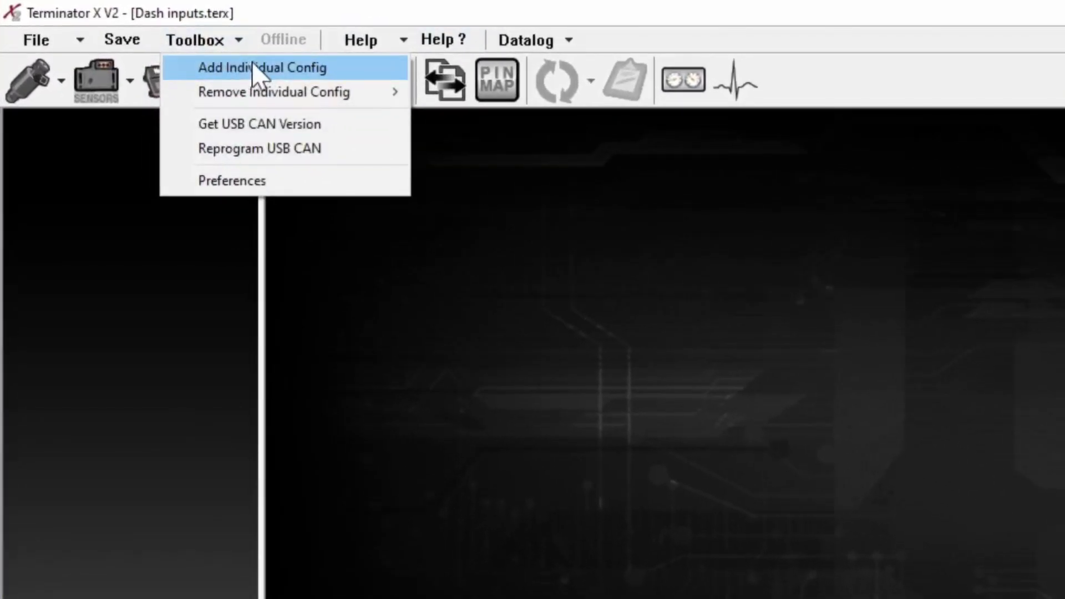
{"action": "left_click", "coordinate": [282, 50]}
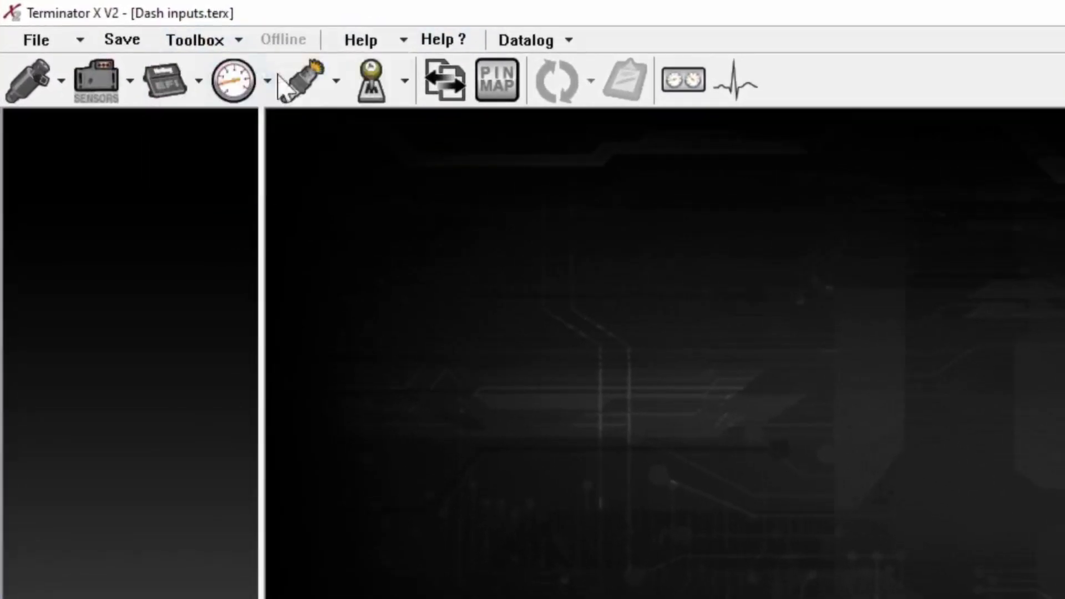
{"action": "left_click", "coordinate": [238, 40]}
{"action": "left_click", "coordinate": [244, 66]}
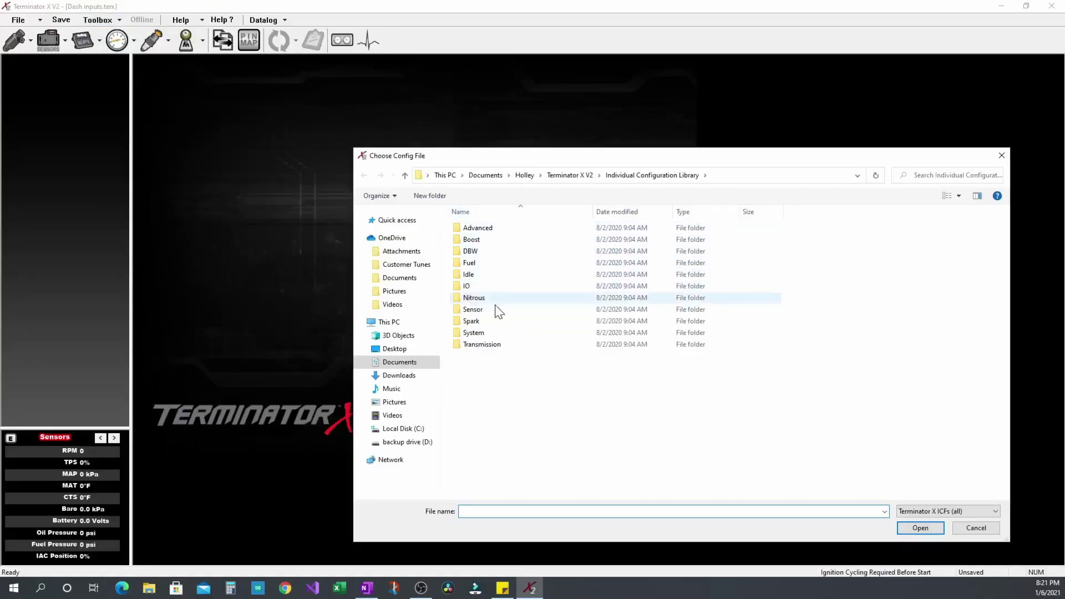
{"action": "double_click", "coordinate": [467, 286]}
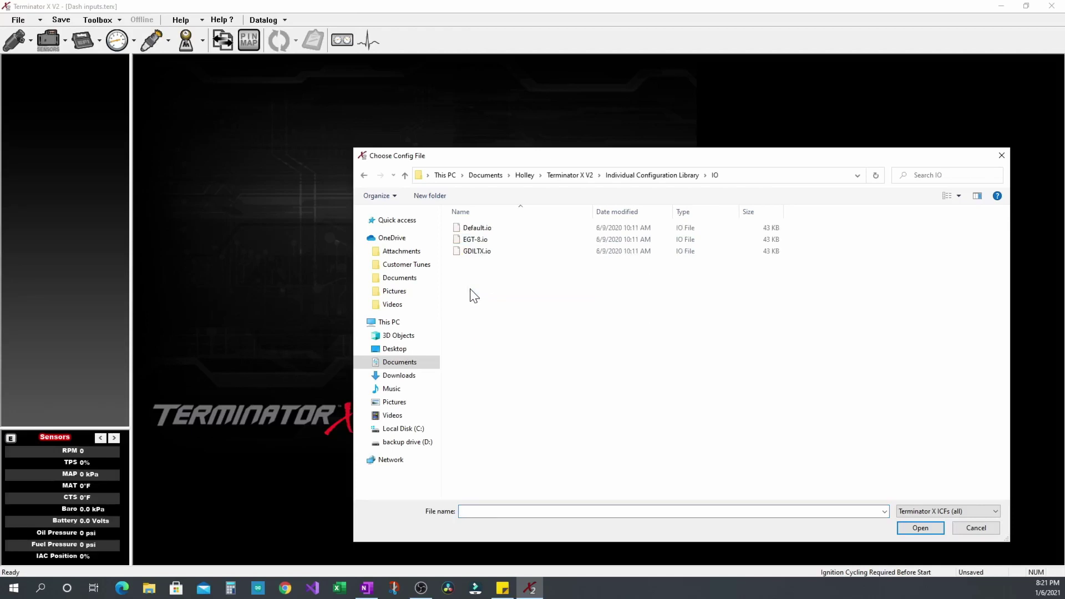
{"action": "double_click", "coordinate": [477, 227]}
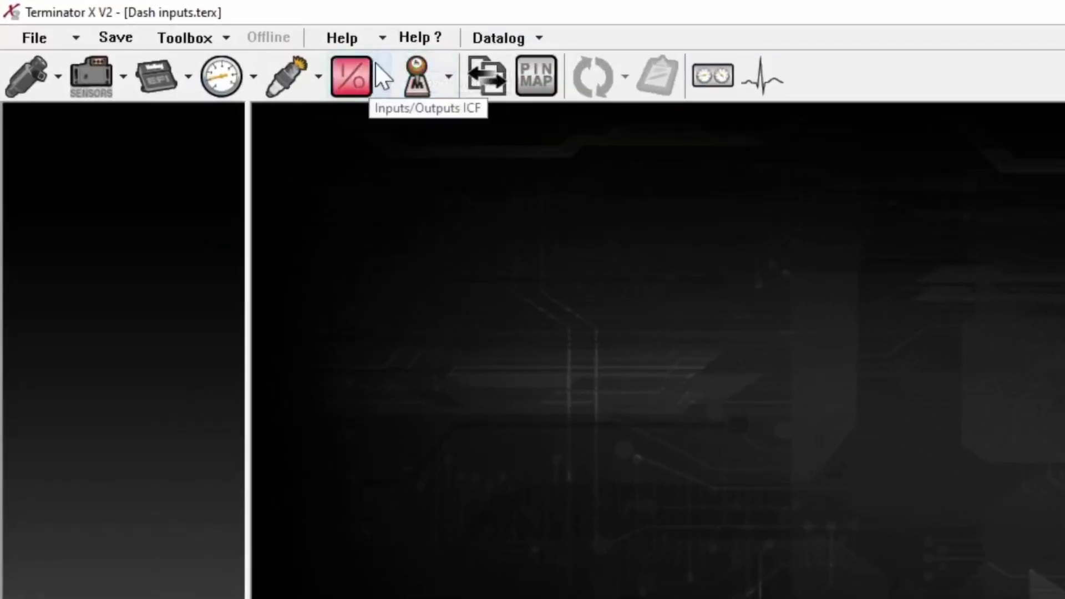
Enable input #1 as a CAN input named Switch and open its settings
{"action": "left_click", "coordinate": [360, 83]}
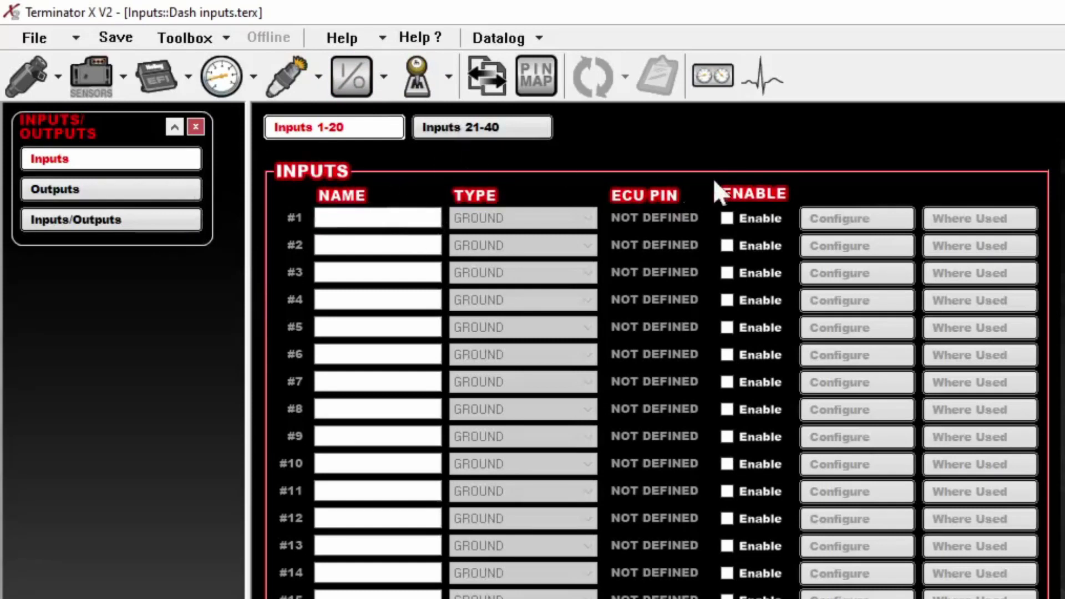
{"action": "left_click", "coordinate": [727, 219]}
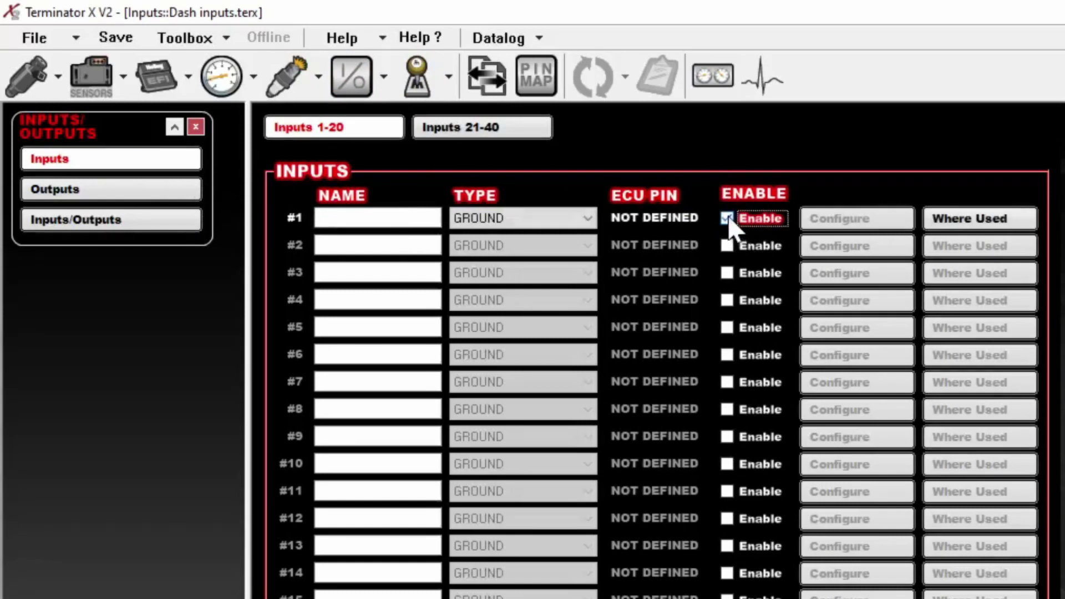
{"action": "left_click", "coordinate": [574, 220]}
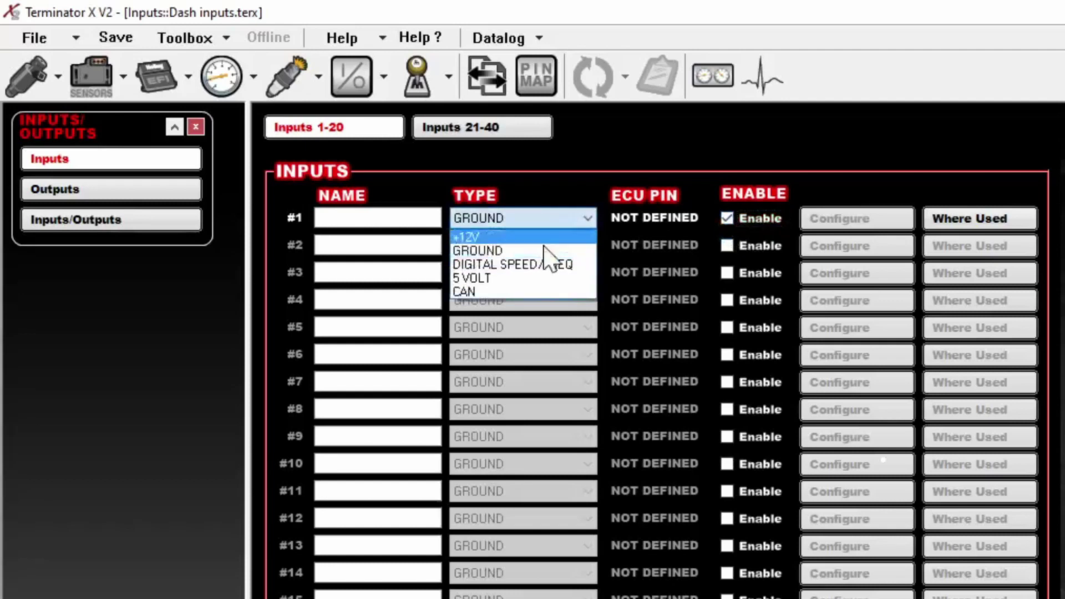
{"action": "left_click", "coordinate": [522, 291]}
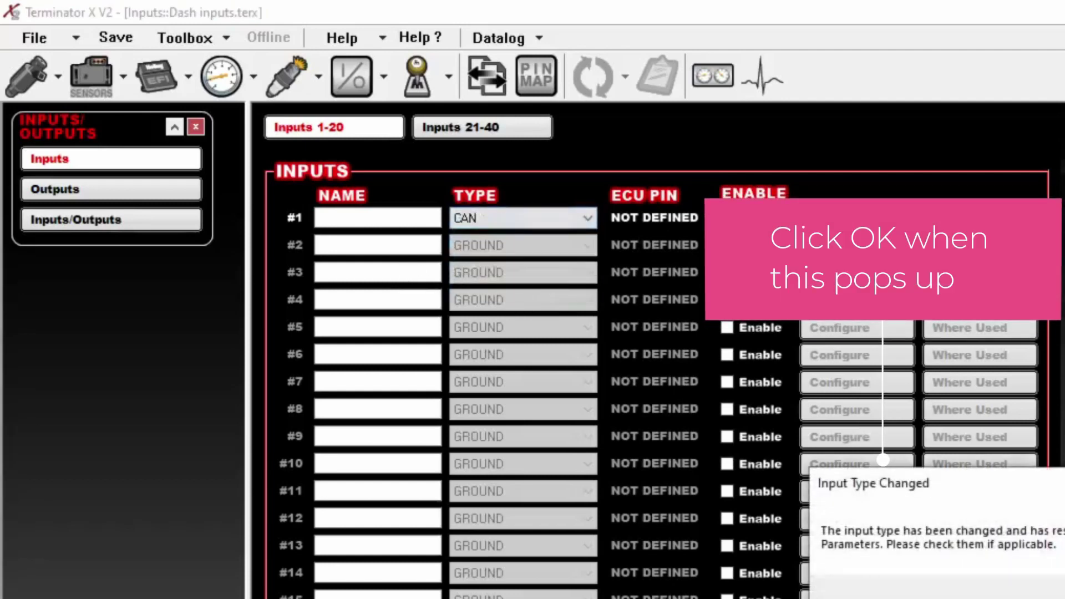
{"action": "key", "text": "Return"}
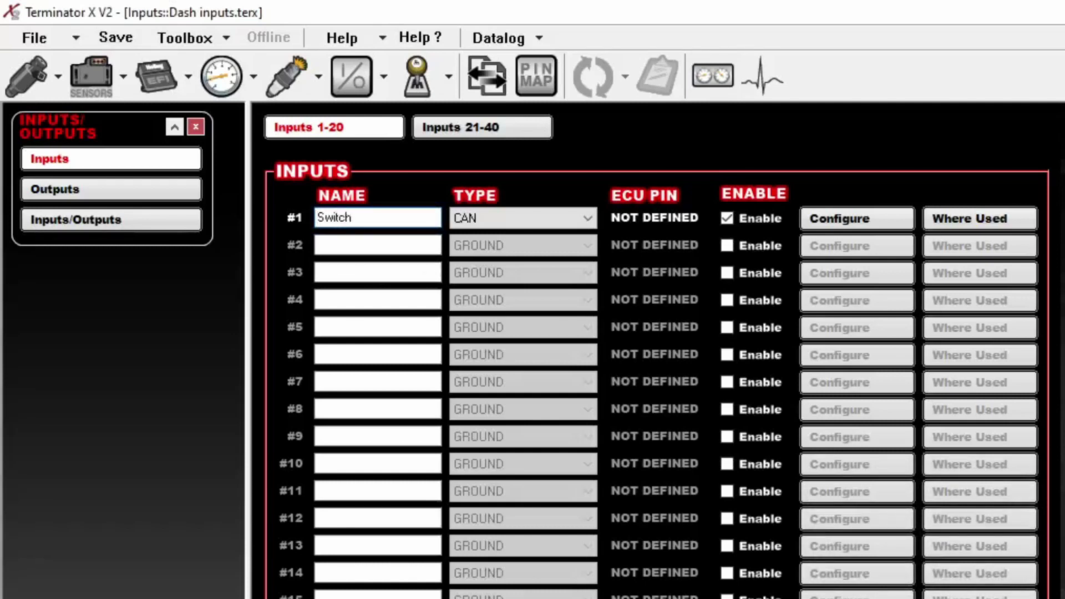
{"action": "left_click", "coordinate": [846, 217]}
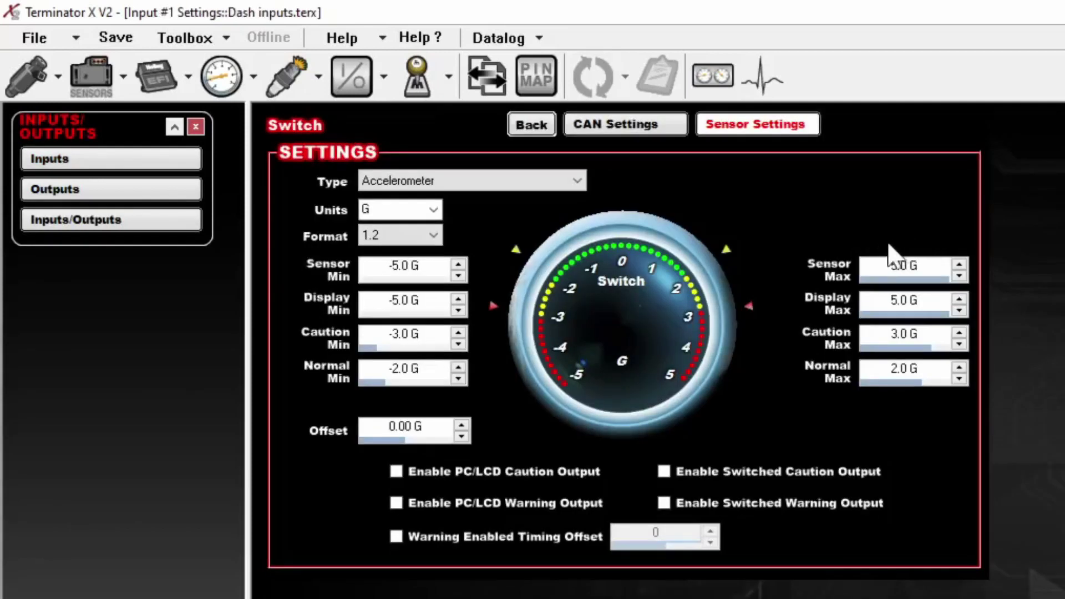
On the CAN Settings tab, choose Pro Dash Inputs B as the Switch input's CAN device
{"action": "left_click", "coordinate": [614, 133]}
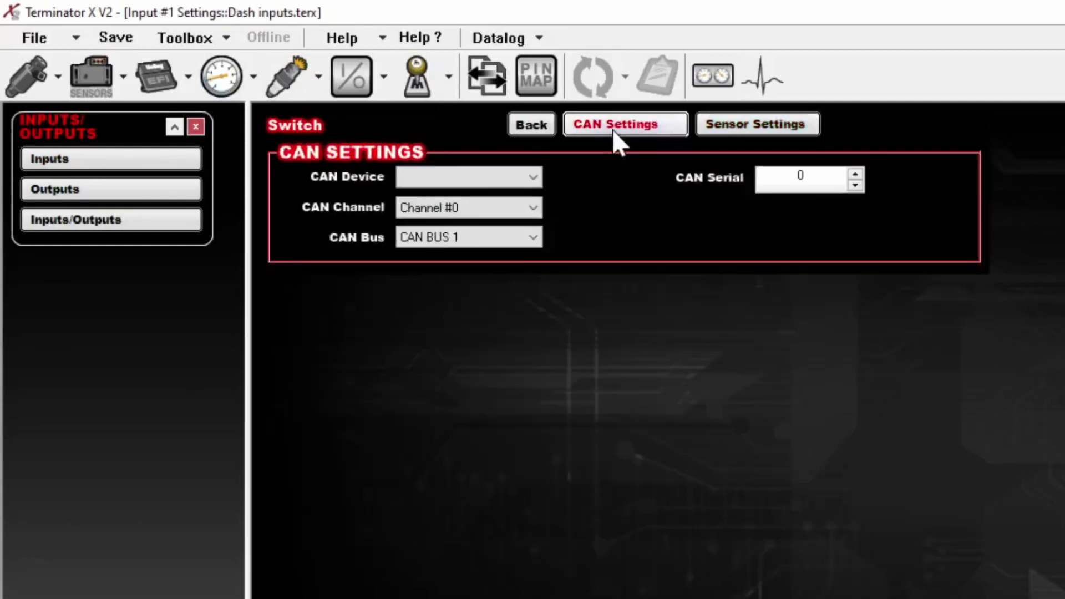
{"action": "left_click", "coordinate": [543, 176]}
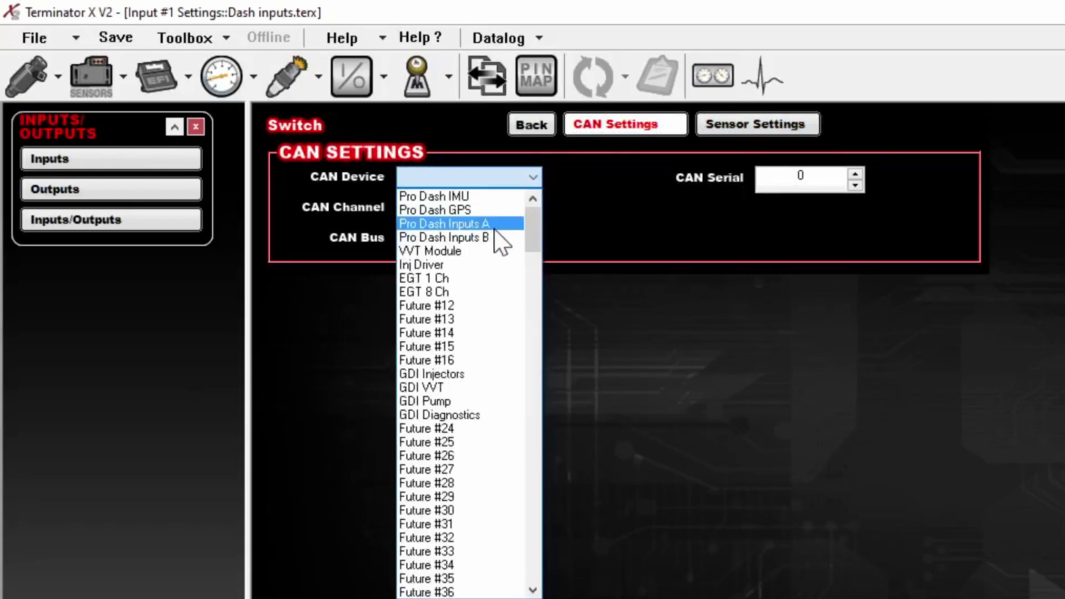
{"action": "left_click", "coordinate": [464, 223]}
{"action": "left_click", "coordinate": [467, 209]}
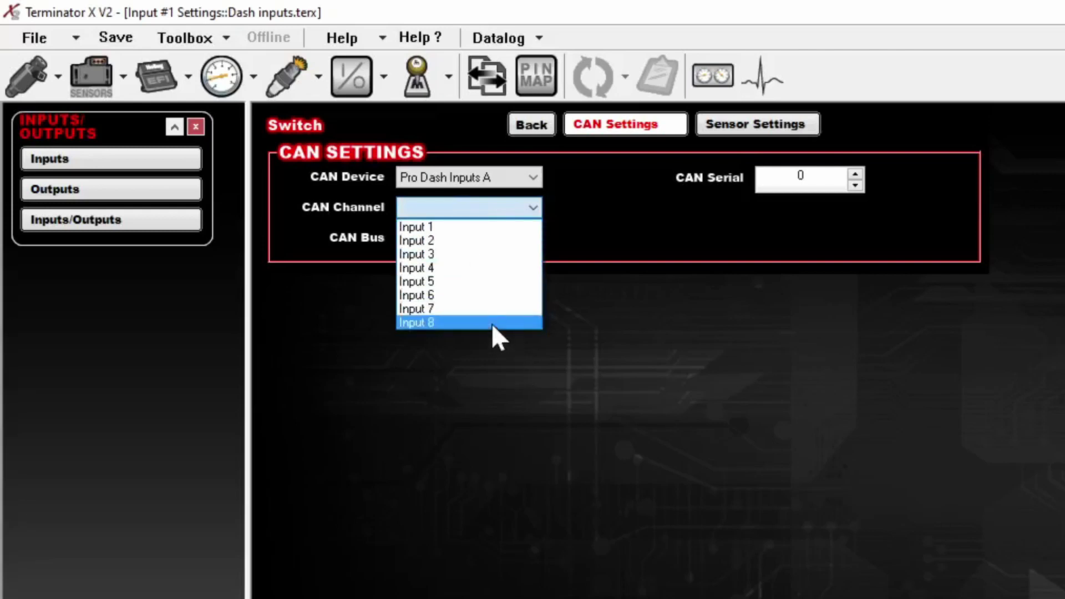
{"action": "left_click", "coordinate": [518, 178]}
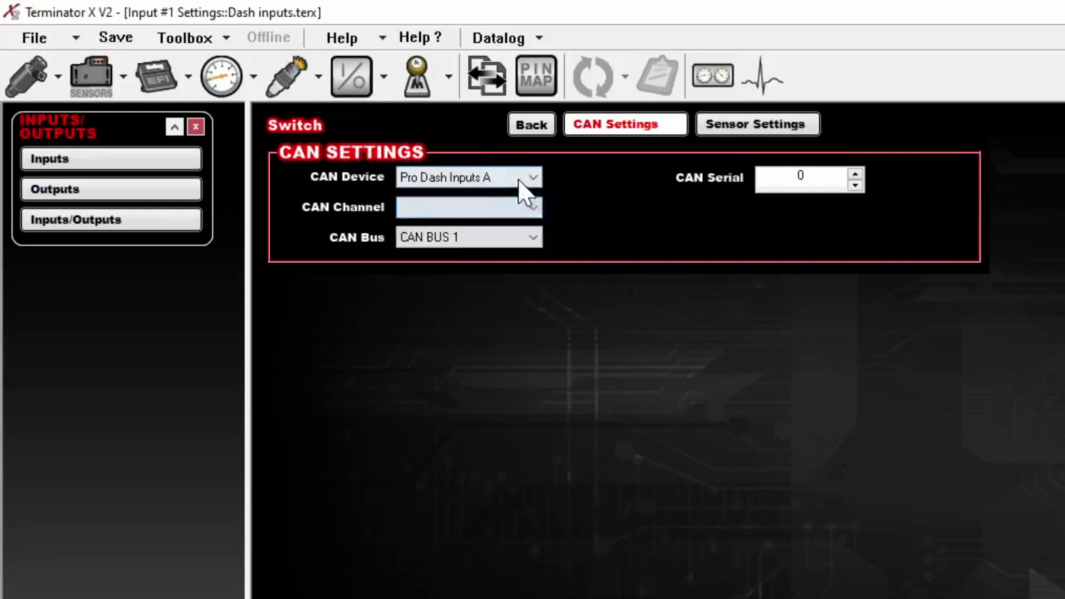
{"action": "left_click", "coordinate": [516, 178]}
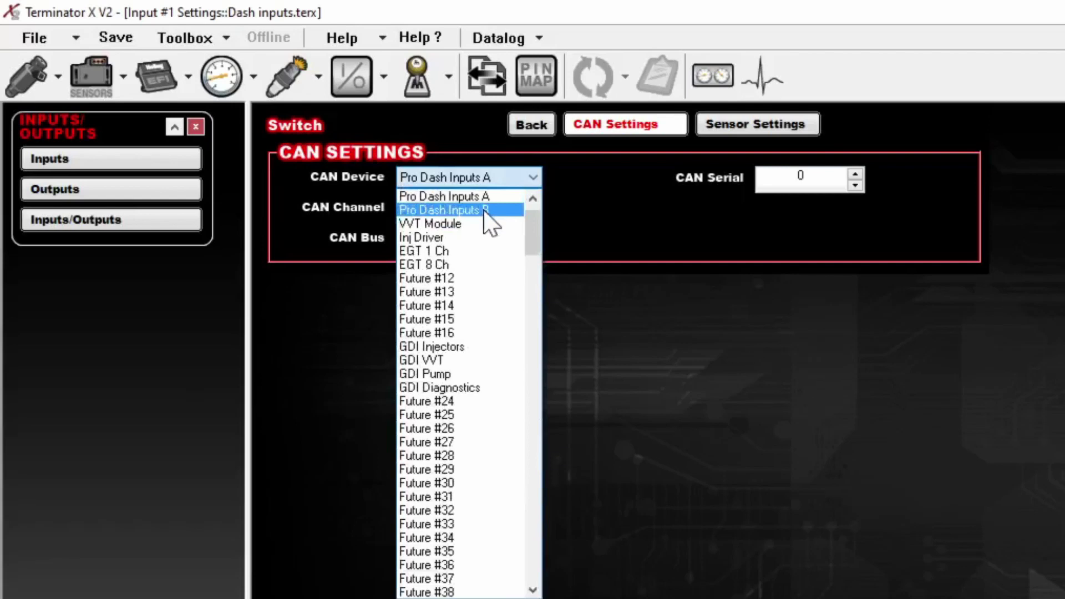
{"action": "left_click", "coordinate": [484, 211]}
{"action": "left_click", "coordinate": [515, 211]}
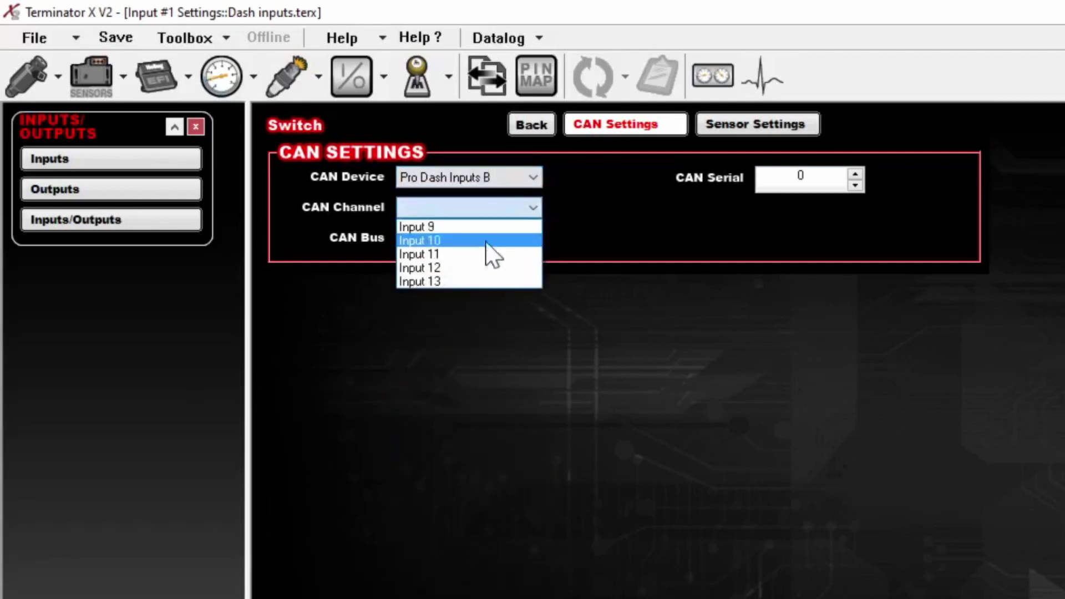
{"action": "left_click", "coordinate": [682, 215]}
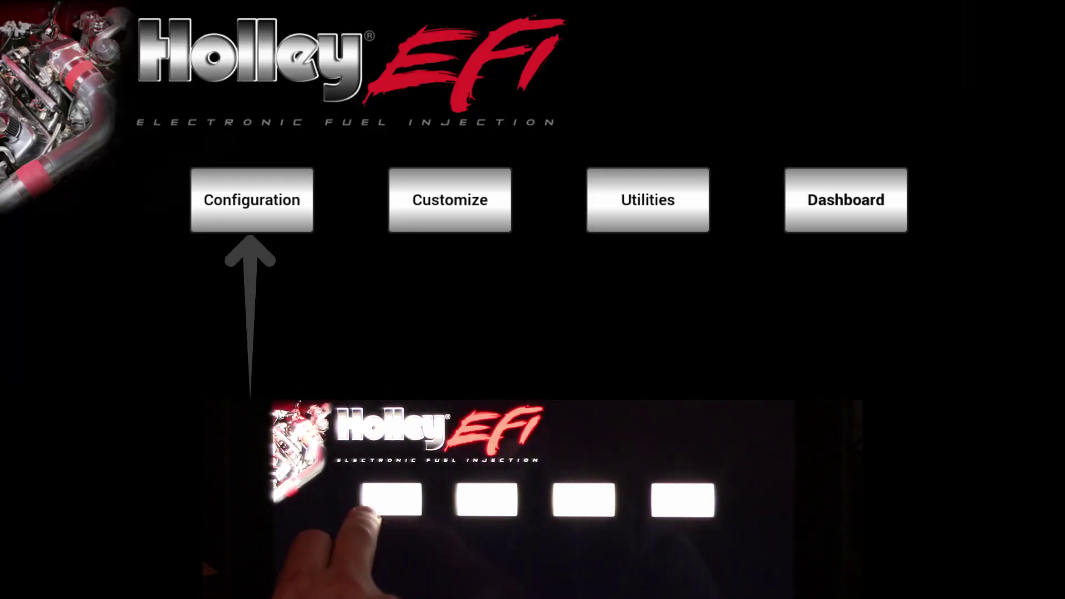
Open Dash Configuration on the dash and scroll through the Local I/O input list
{"action": "left_click", "coordinate": [252, 200]}
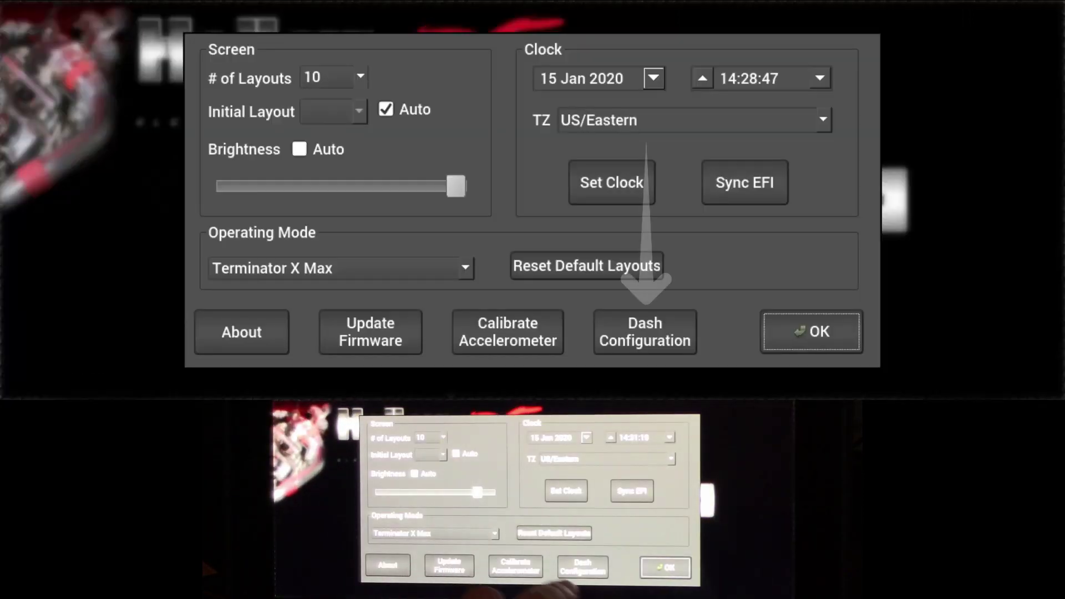
{"action": "left_click", "coordinate": [644, 331]}
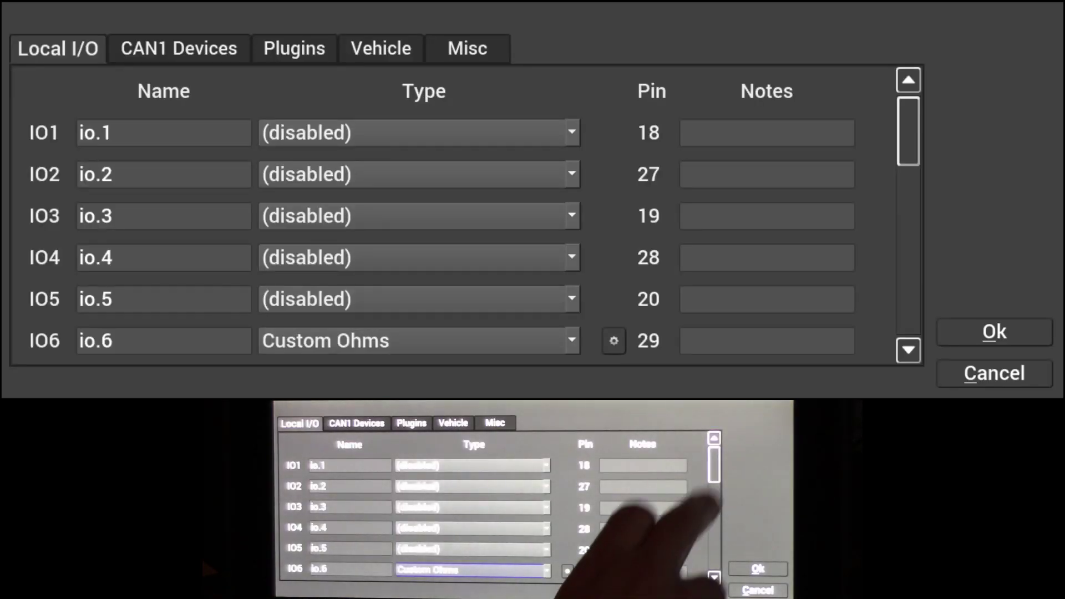
{"action": "left_click_drag", "start_coordinate": [908, 131], "coordinate": [908, 224]}
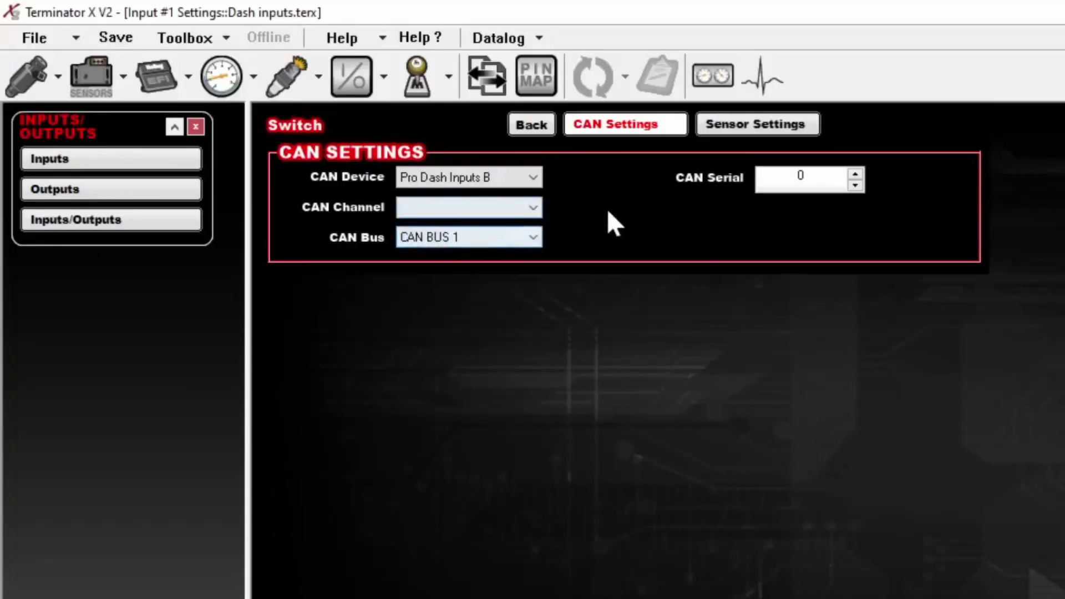
Keep Pro Dash Inputs B, assign CAN channel Input 11, and keep CAN BUS 1
{"action": "left_click", "coordinate": [522, 182]}
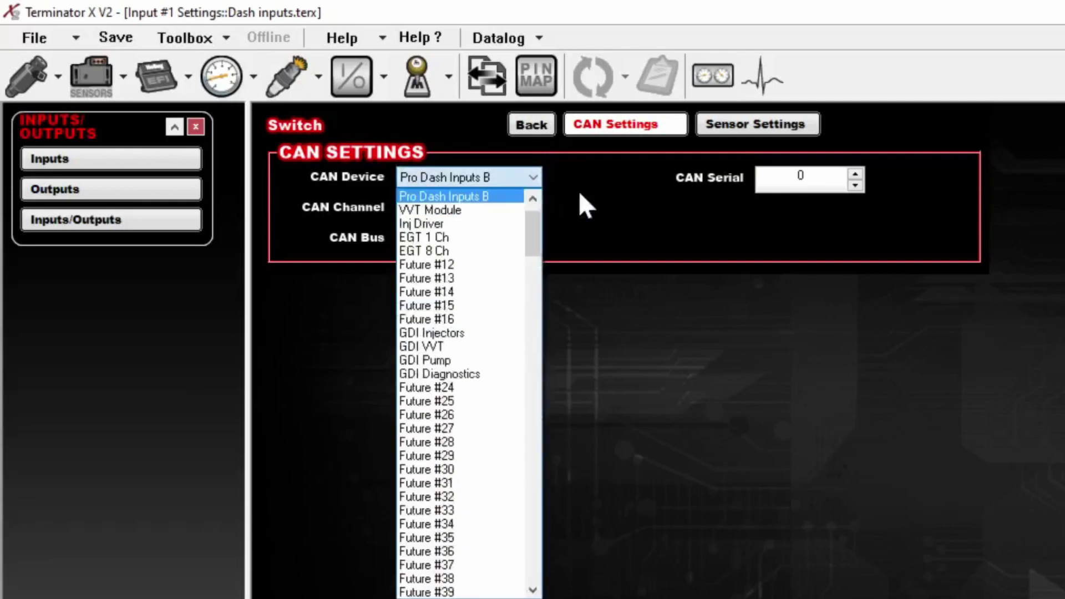
{"action": "left_click", "coordinate": [513, 197]}
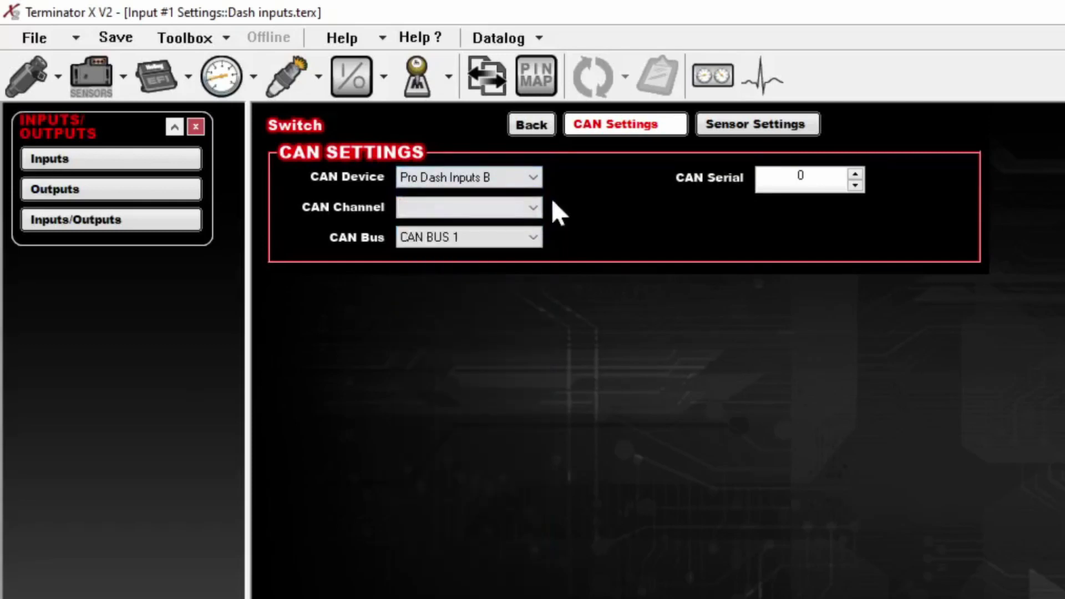
{"action": "left_click", "coordinate": [533, 208]}
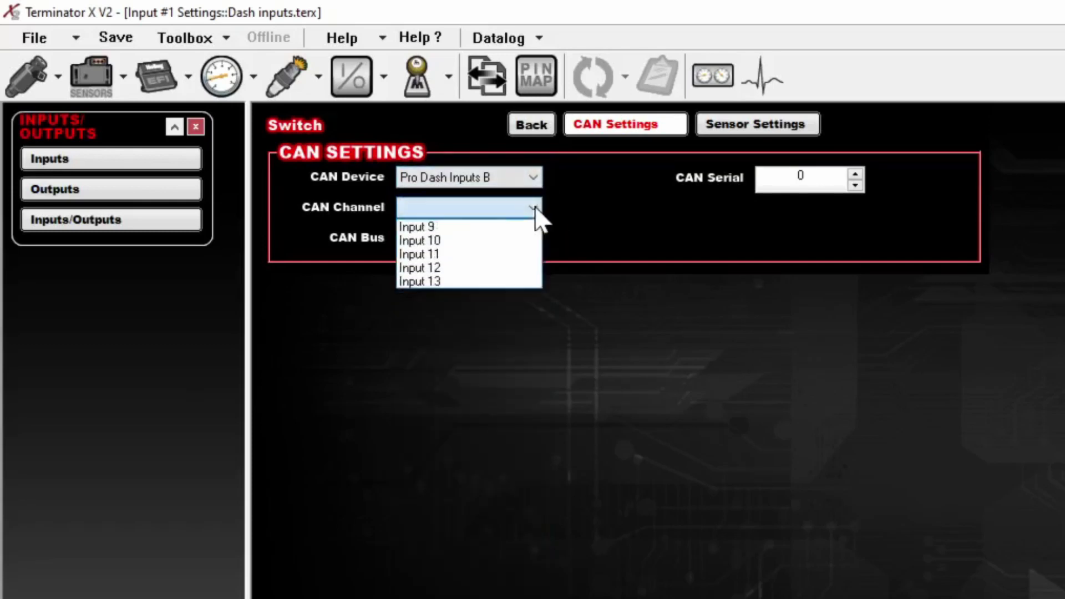
{"action": "left_click", "coordinate": [458, 254]}
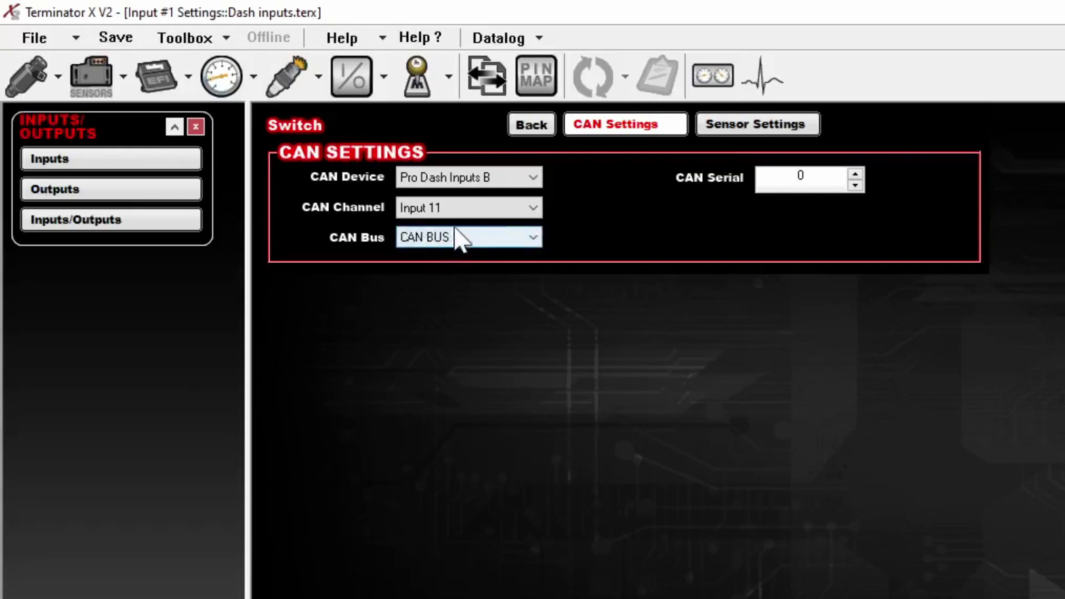
{"action": "left_click", "coordinate": [458, 239]}
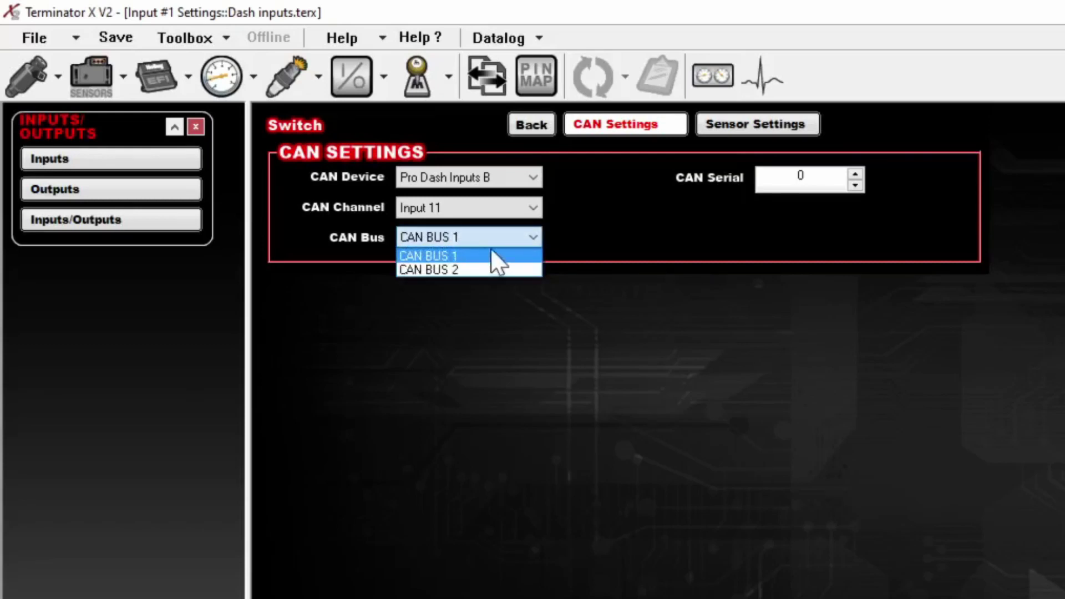
{"action": "left_click", "coordinate": [670, 238]}
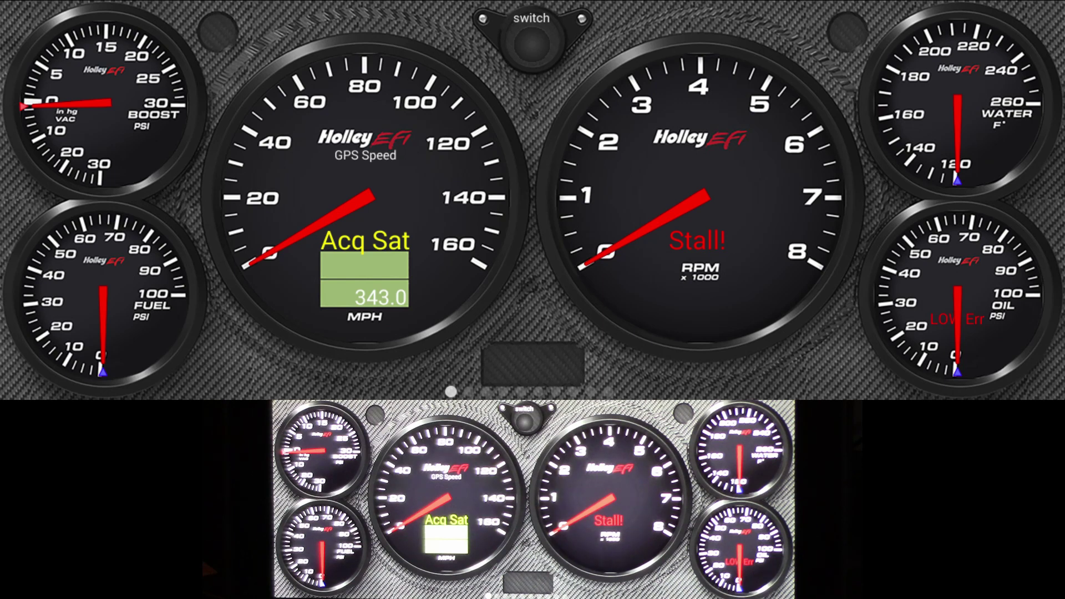
Leave the gauge screen for the Holley EFI main menu and open Configuration
{"action": "left_click", "coordinate": [731, 152]}
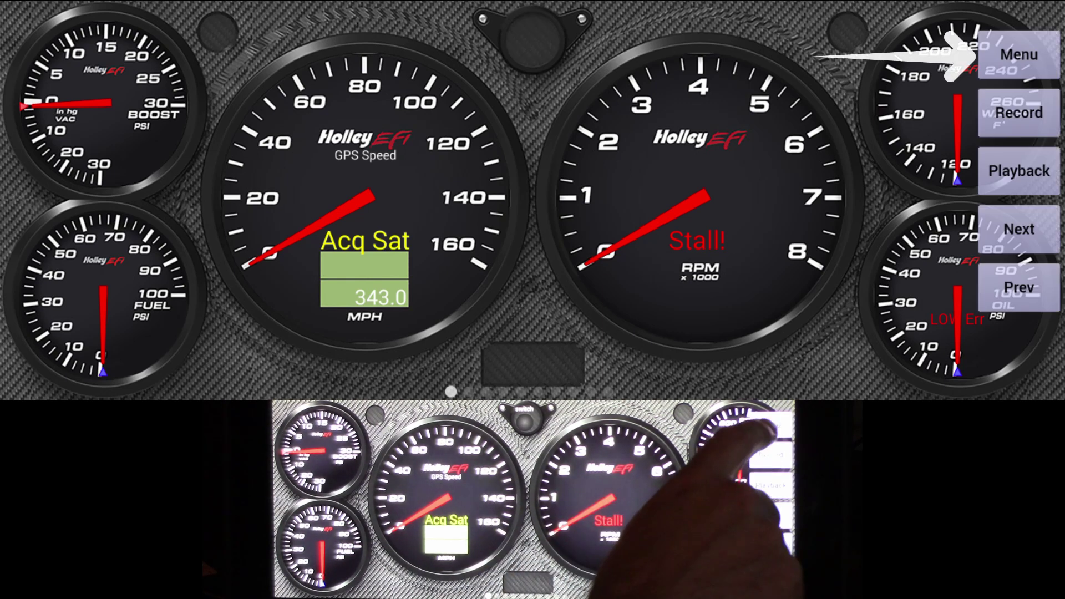
{"action": "left_click", "coordinate": [1017, 55]}
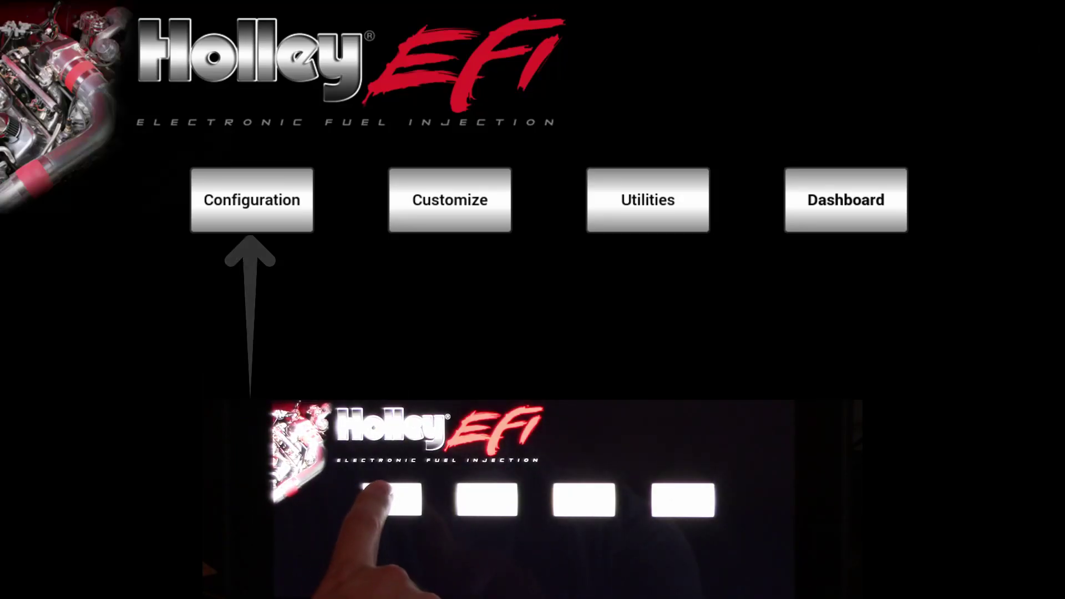
{"action": "left_click", "coordinate": [252, 200]}
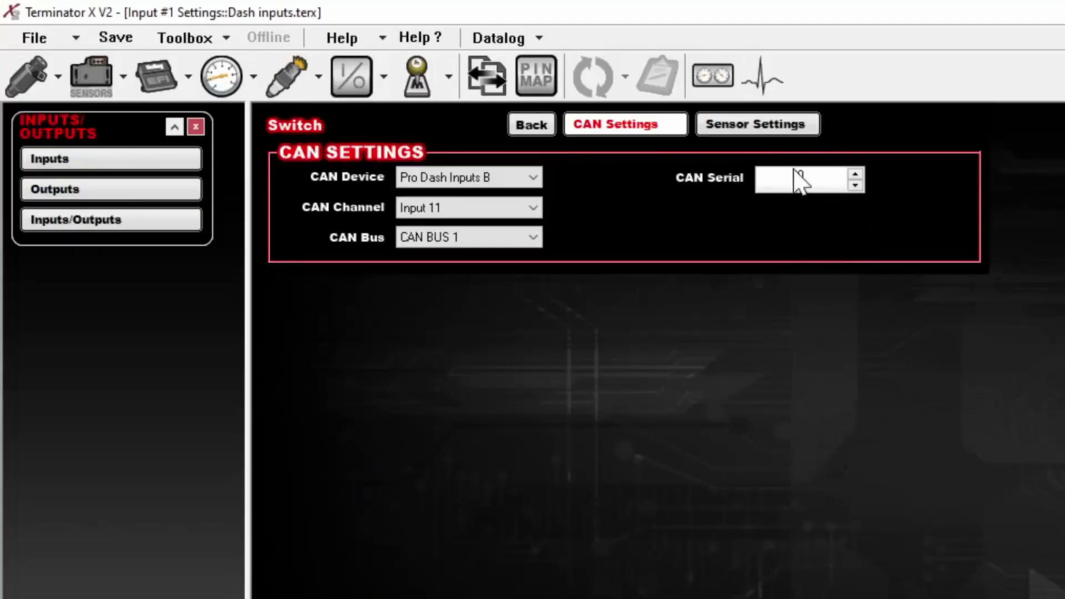
Enter 1048 as the Switch input's CAN Serial
{"action": "double_click", "coordinate": [802, 183]}
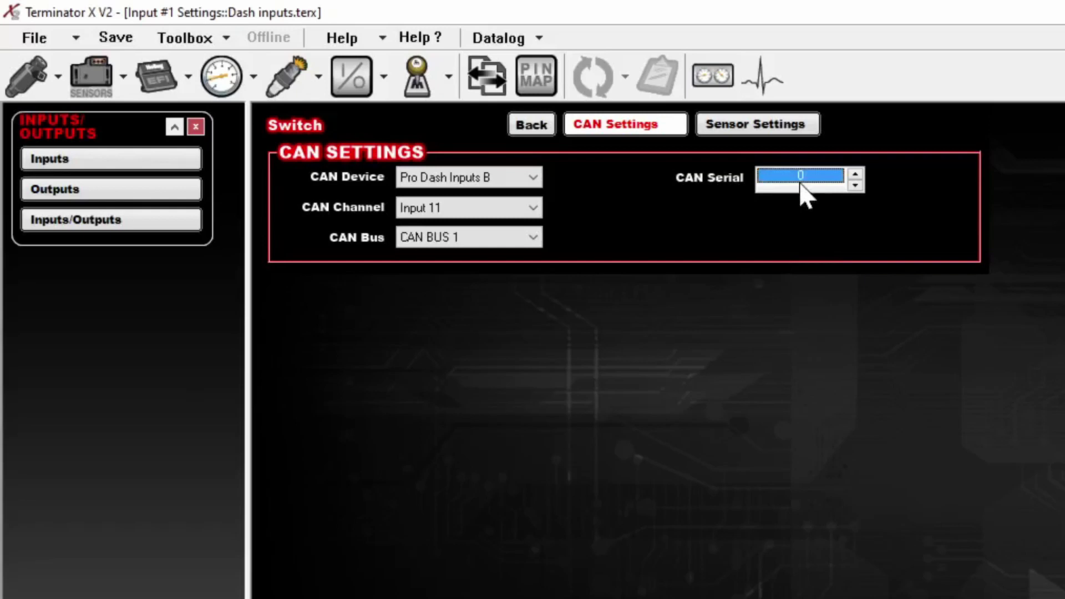
{"action": "type", "text": "1048"}
{"action": "double_click", "coordinate": [801, 186]}
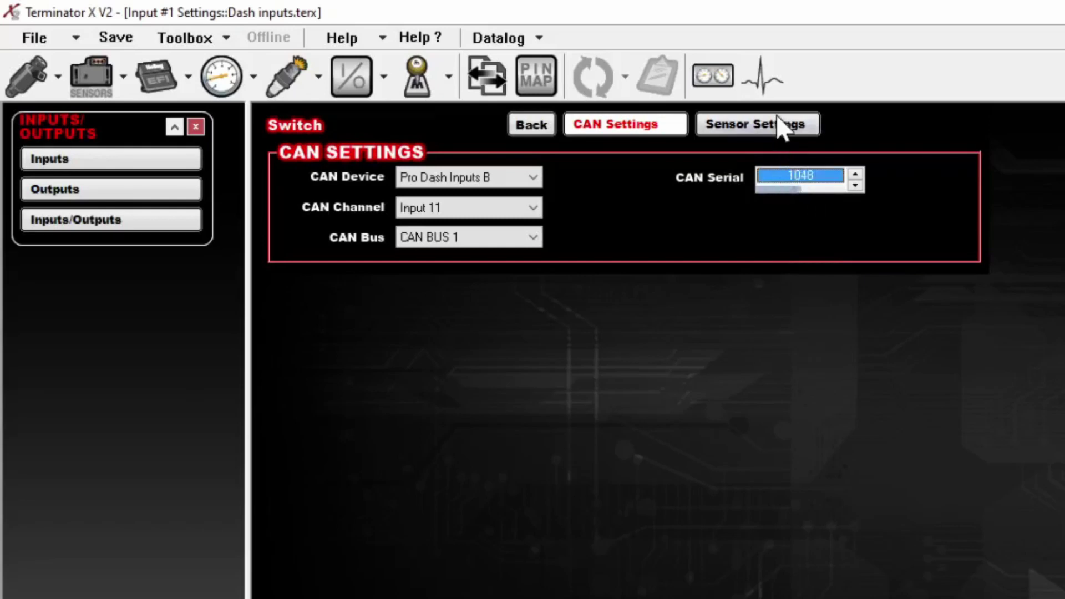
Set the Switch sensor type to RAW with blank units and no decimal places
{"action": "left_click", "coordinate": [783, 126]}
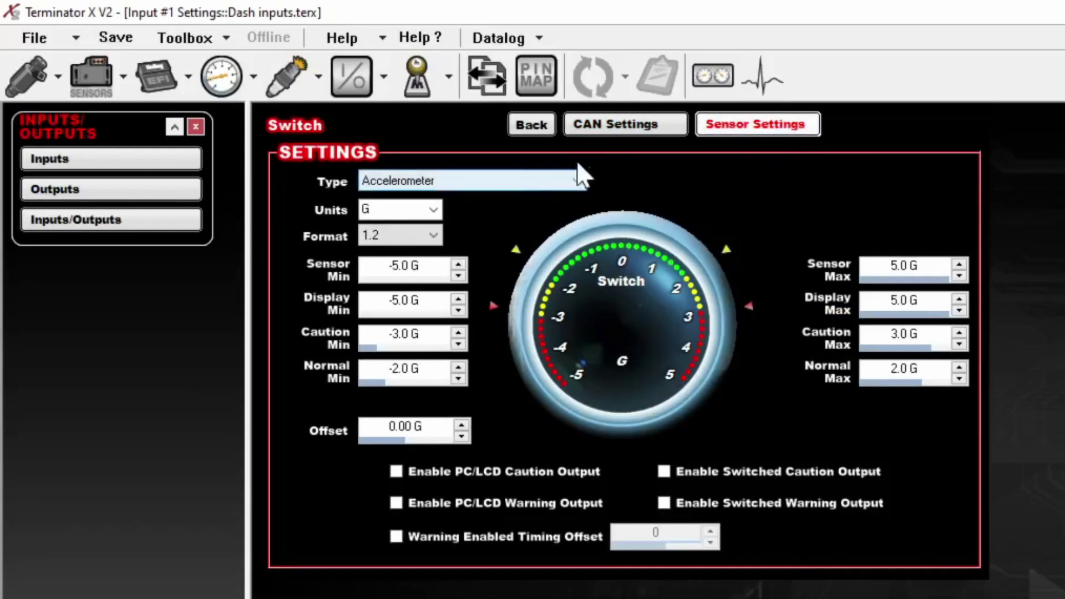
{"action": "left_click", "coordinate": [576, 176]}
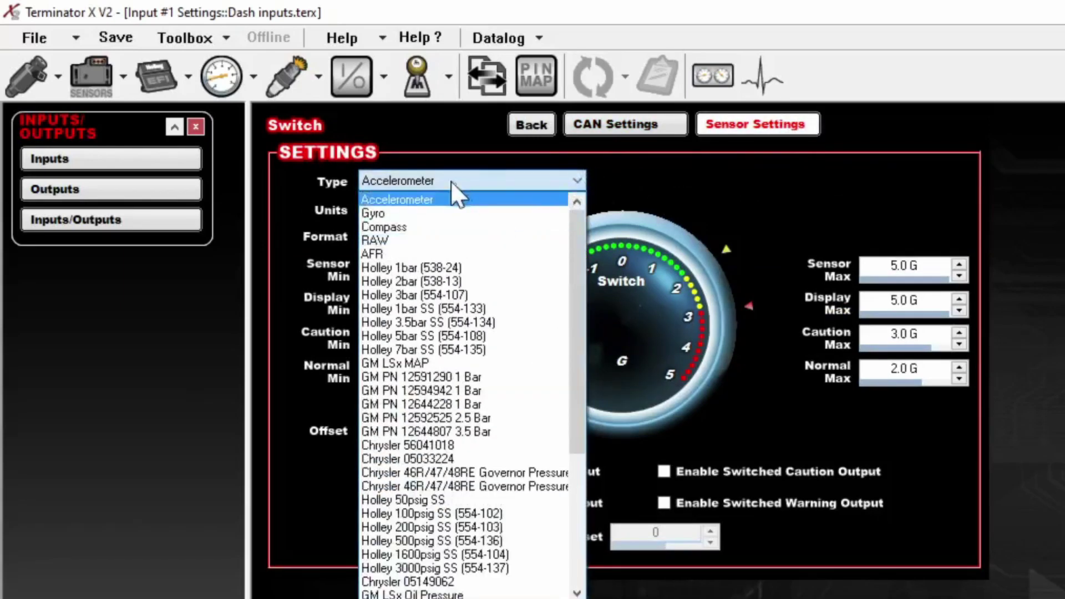
{"action": "left_click", "coordinate": [444, 239]}
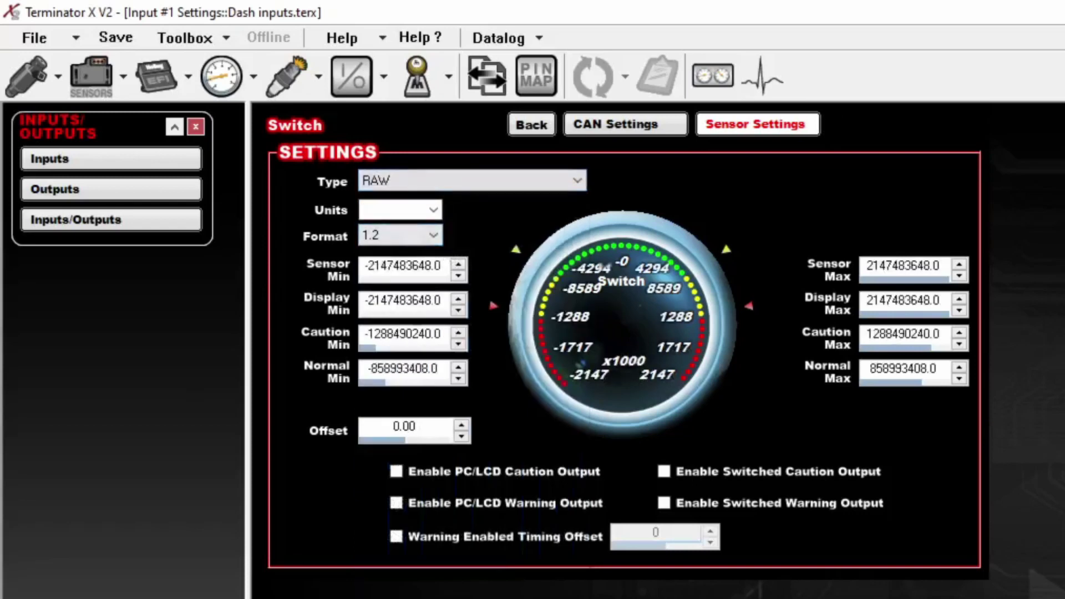
{"action": "left_click", "coordinate": [435, 213]}
{"action": "left_click", "coordinate": [435, 212]}
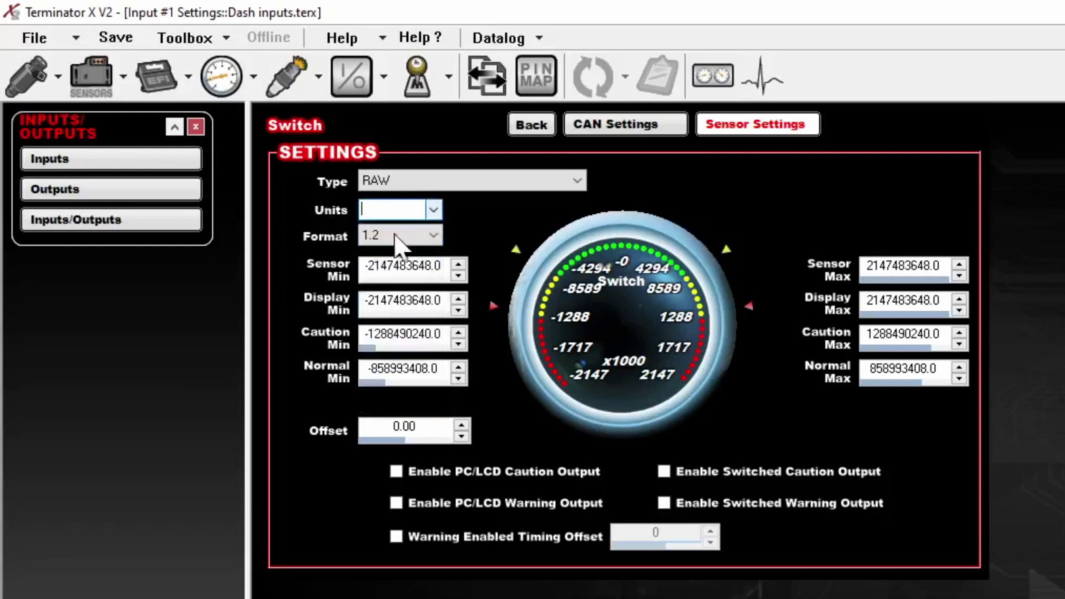
{"action": "left_click", "coordinate": [442, 235]}
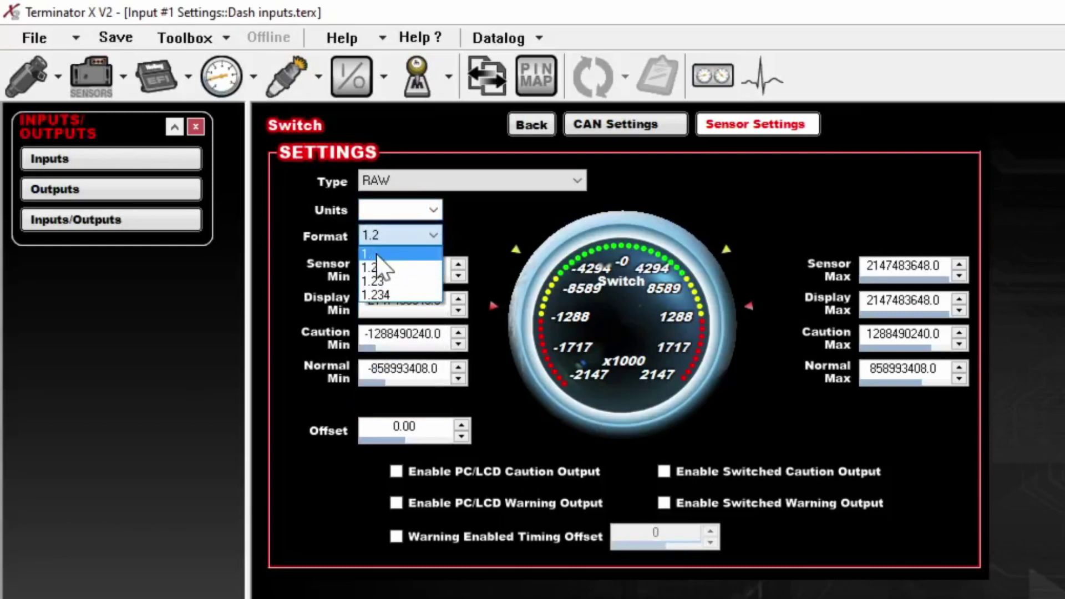
{"action": "left_click", "coordinate": [379, 257]}
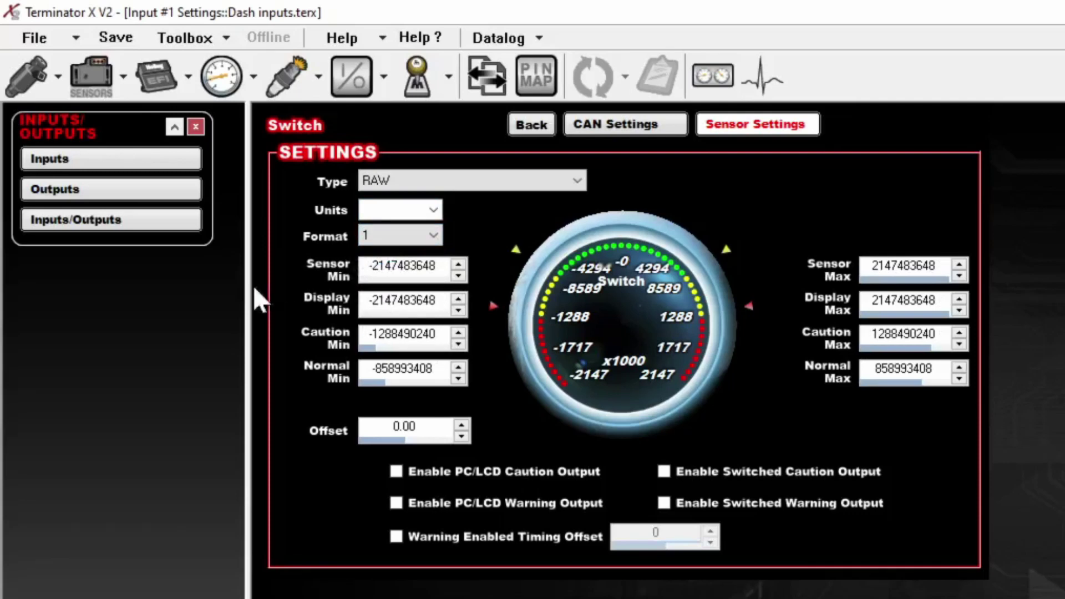
Set Sensor Min to 0 and Sensor Max to 1
{"action": "double_click", "coordinate": [389, 267]}
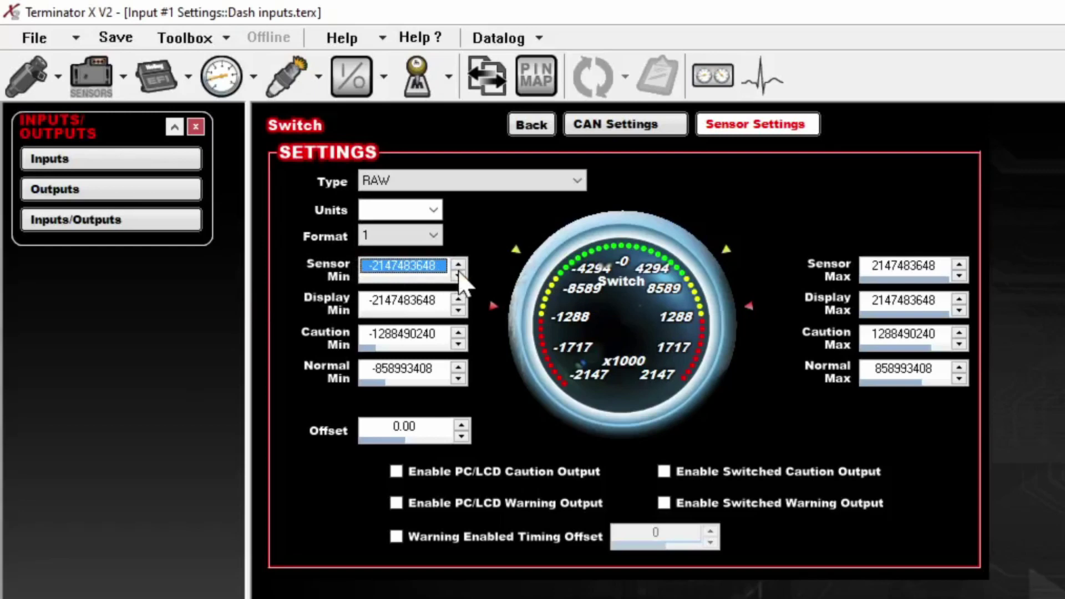
{"action": "type", "text": "0"}
{"action": "key", "text": "Return"}
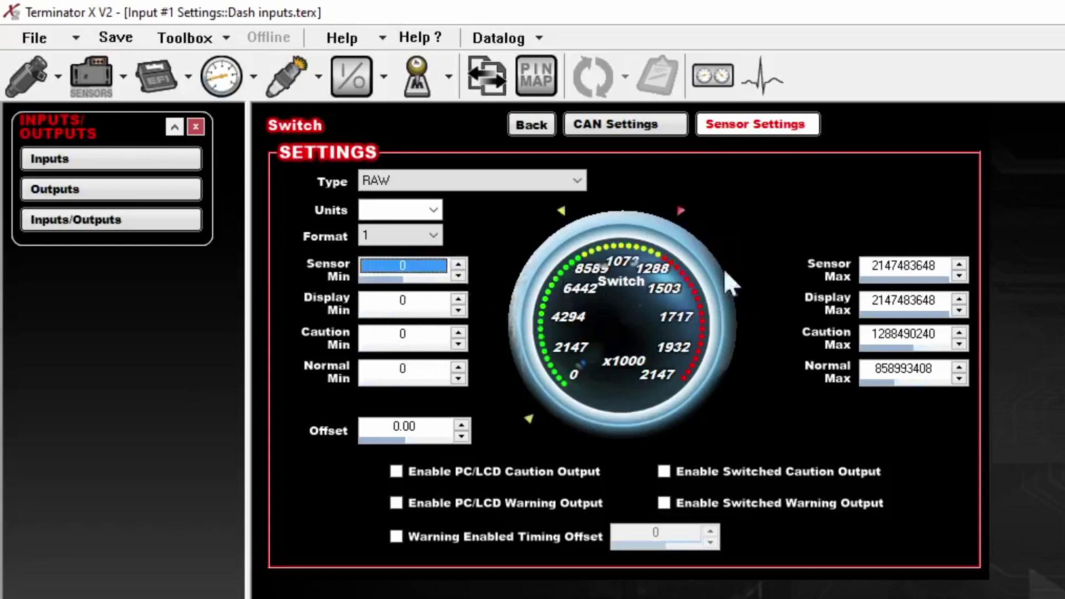
{"action": "double_click", "coordinate": [920, 268]}
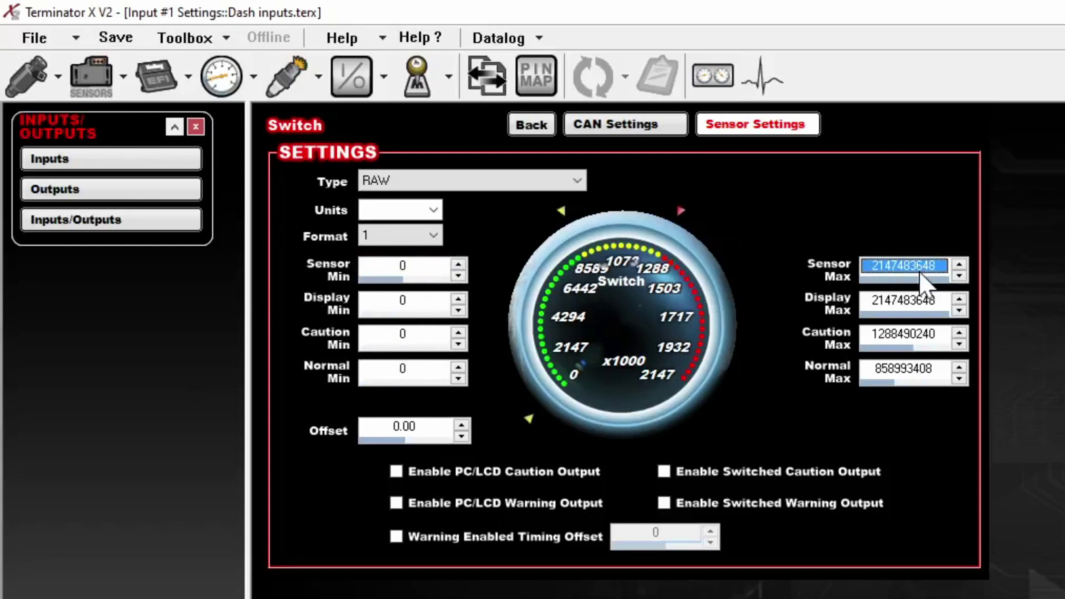
{"action": "type", "text": "1"}
{"action": "key", "text": "Return"}
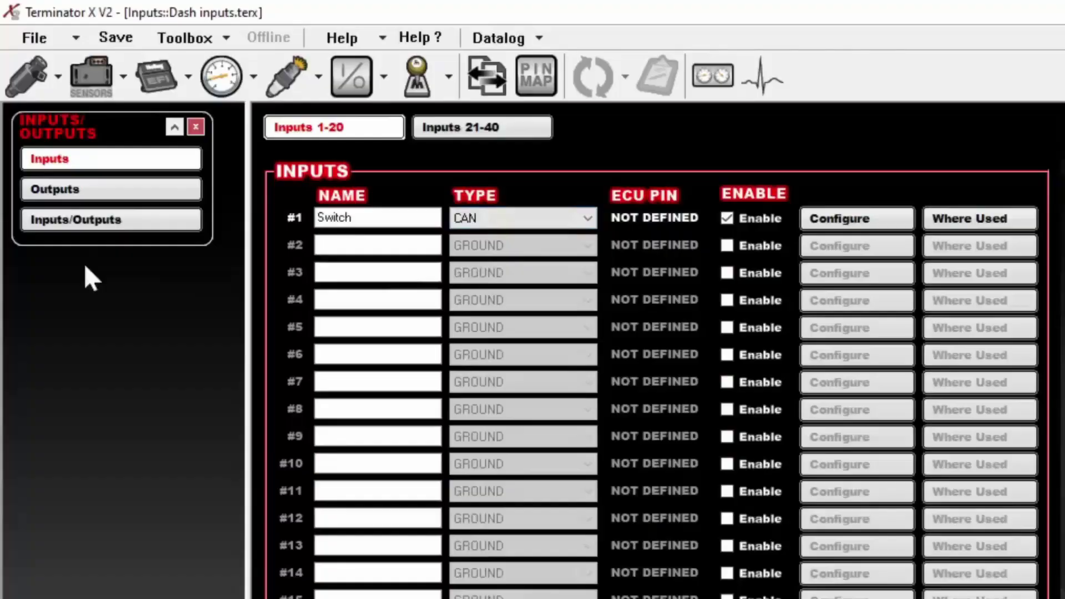
Enable input #2, set its type to CAN, and name it Gyro
{"action": "left_click", "coordinate": [742, 248]}
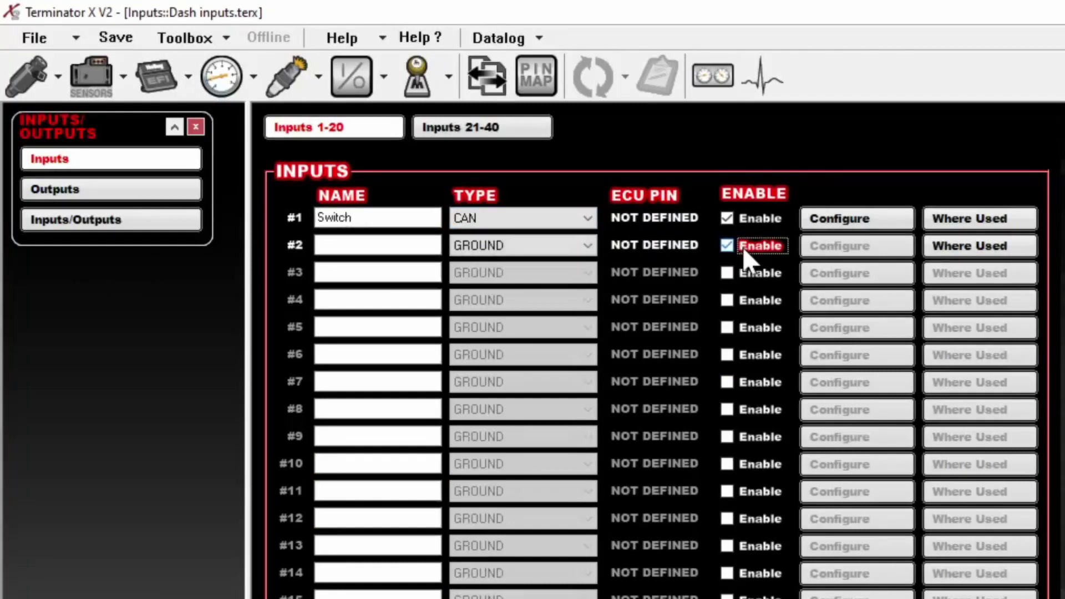
{"action": "left_click", "coordinate": [544, 249]}
{"action": "left_click", "coordinate": [522, 319]}
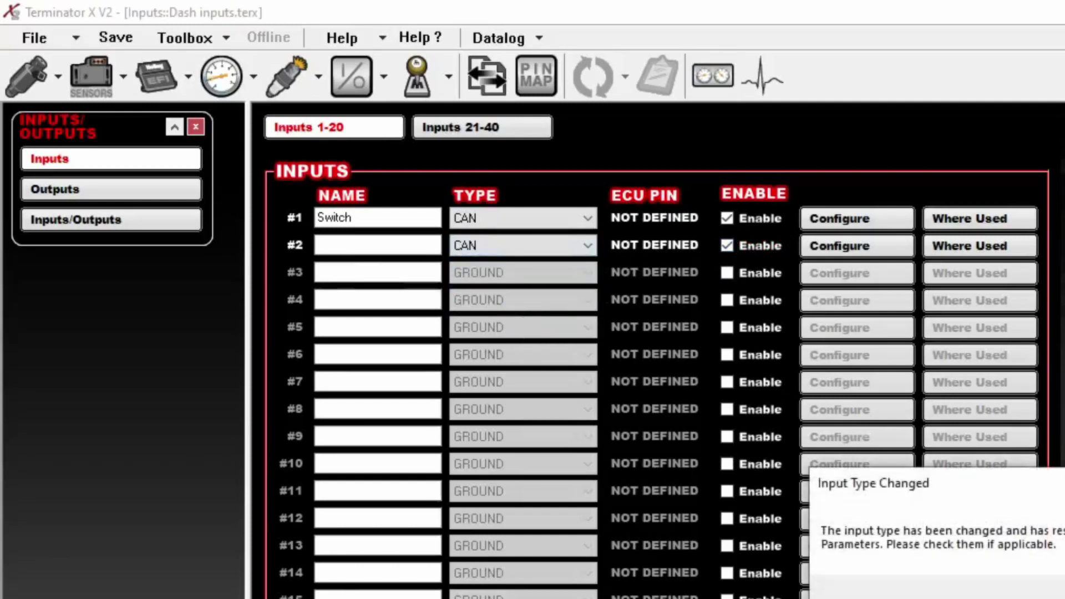
{"action": "left_click", "coordinate": [333, 245]}
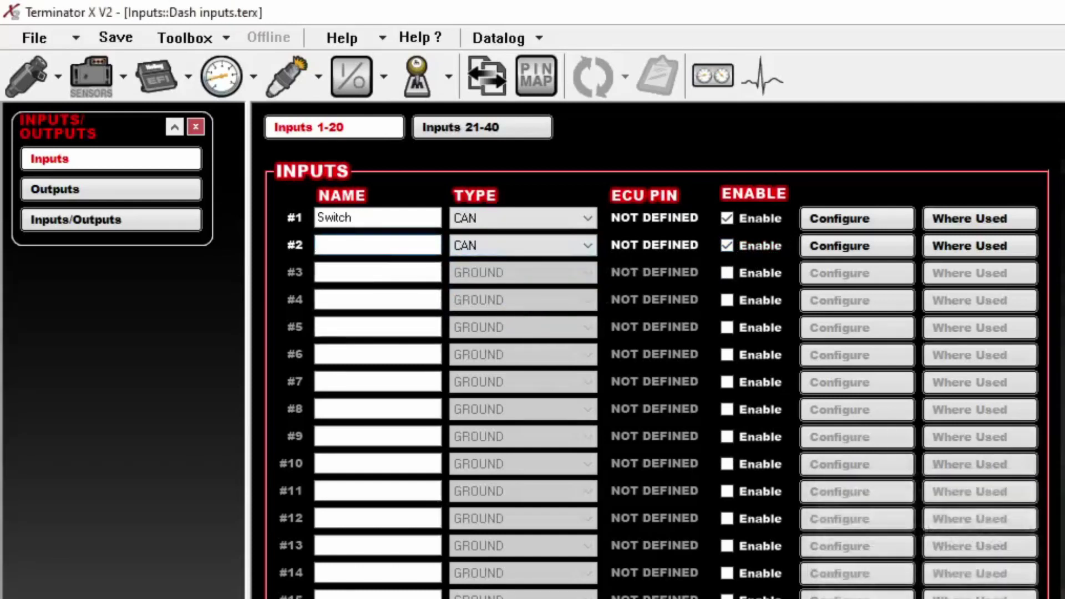
{"action": "type", "text": "Gyro"}
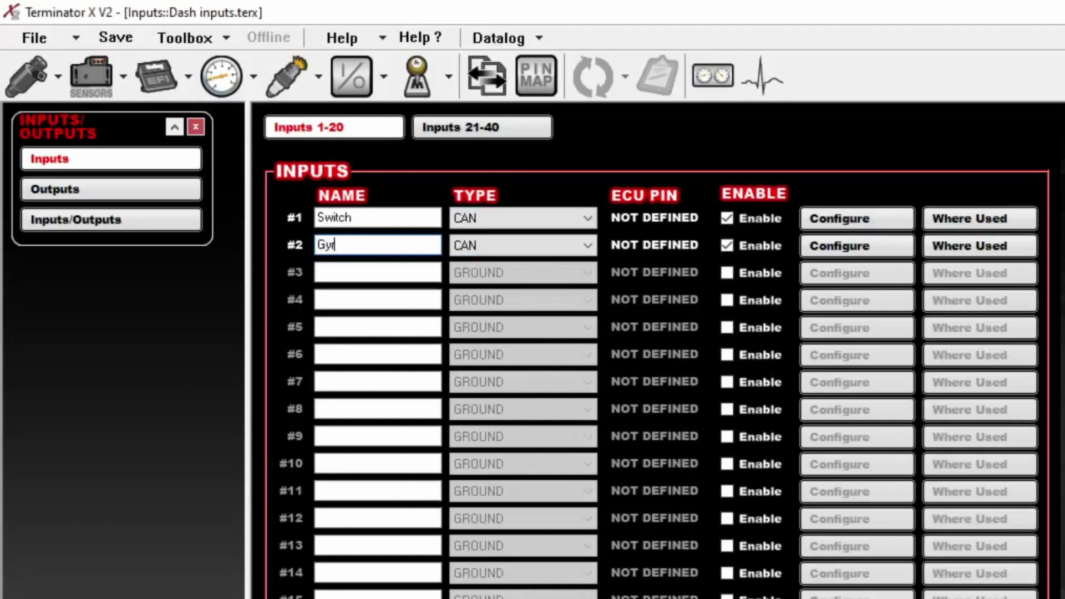
Link the Gyro input to Pro Dash IMU channel Gyro X with CAN serial 1
{"action": "left_click", "coordinate": [887, 252]}
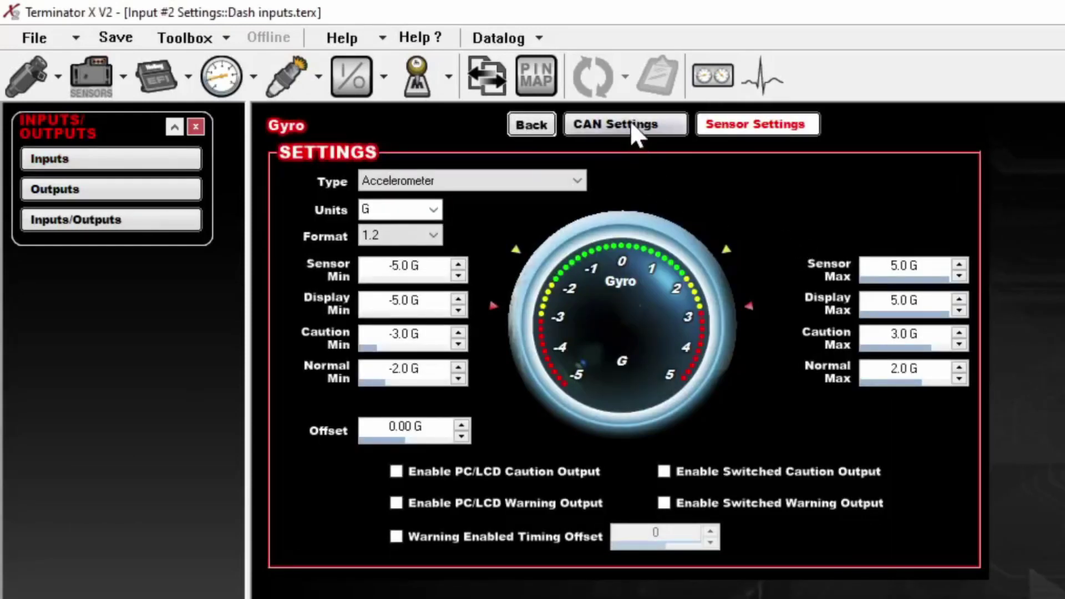
{"action": "left_click", "coordinate": [630, 123]}
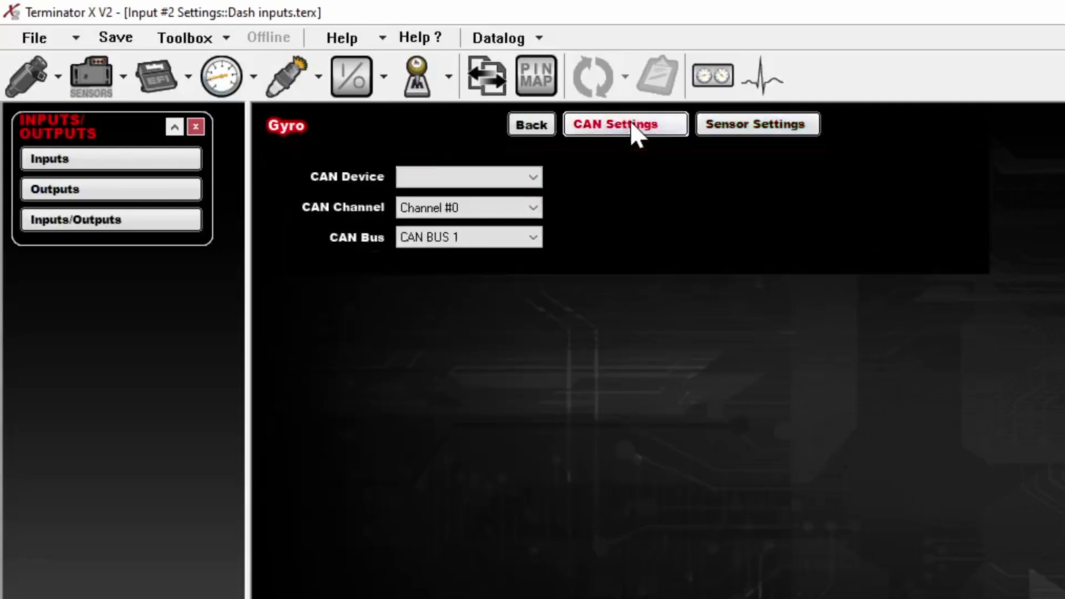
{"action": "left_click", "coordinate": [520, 179]}
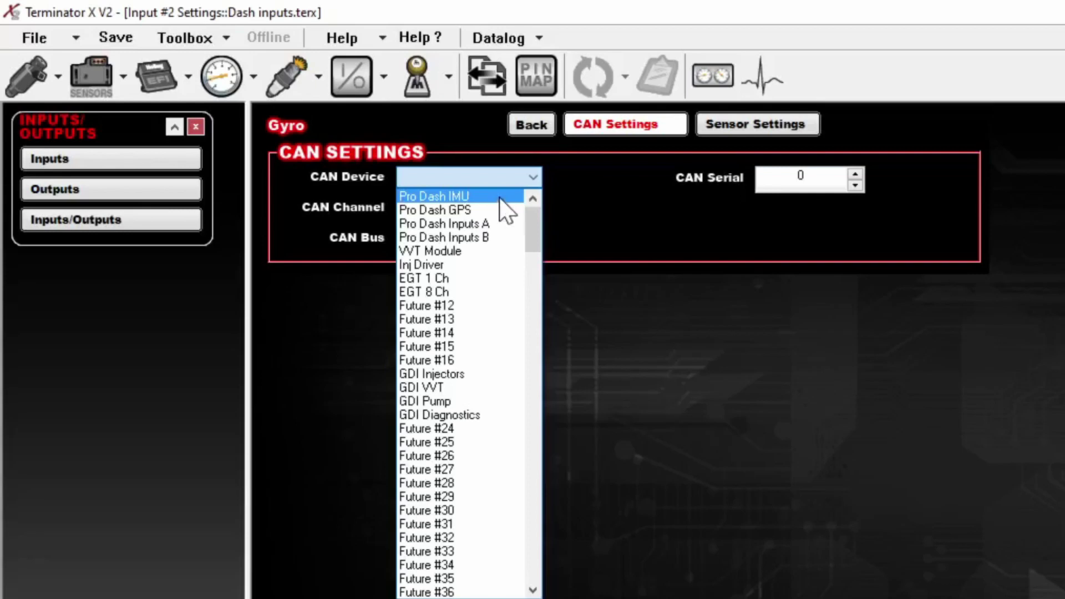
{"action": "left_click", "coordinate": [501, 195]}
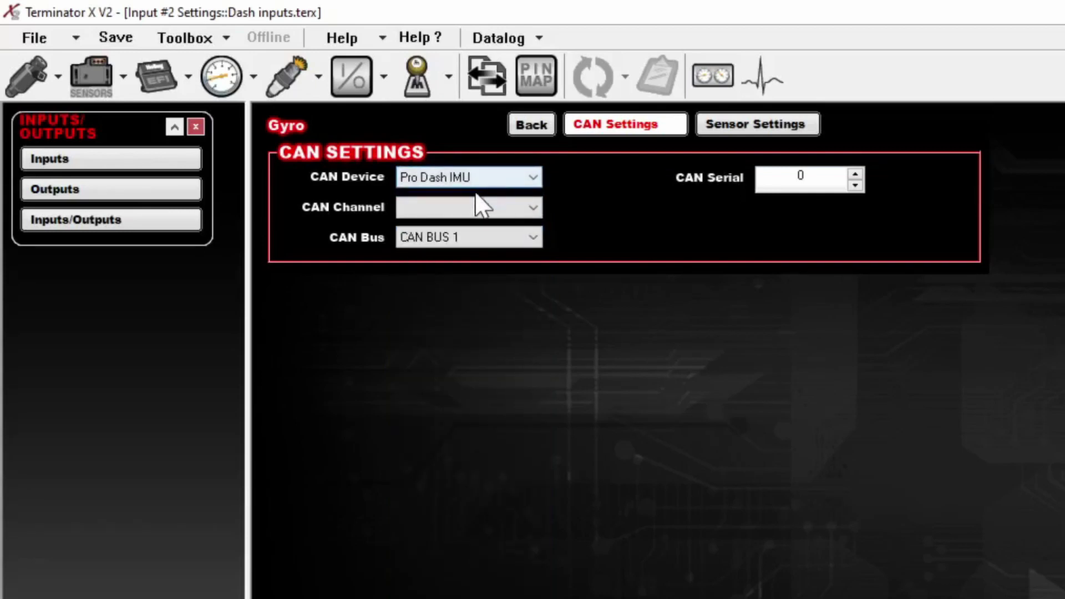
{"action": "left_click", "coordinate": [533, 208]}
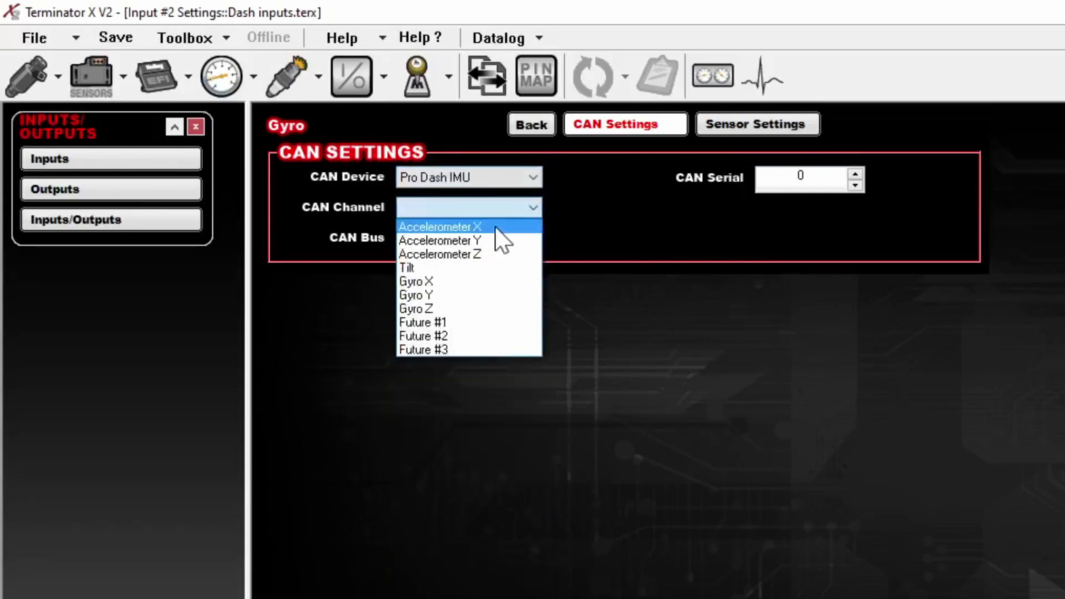
{"action": "left_click", "coordinate": [471, 282]}
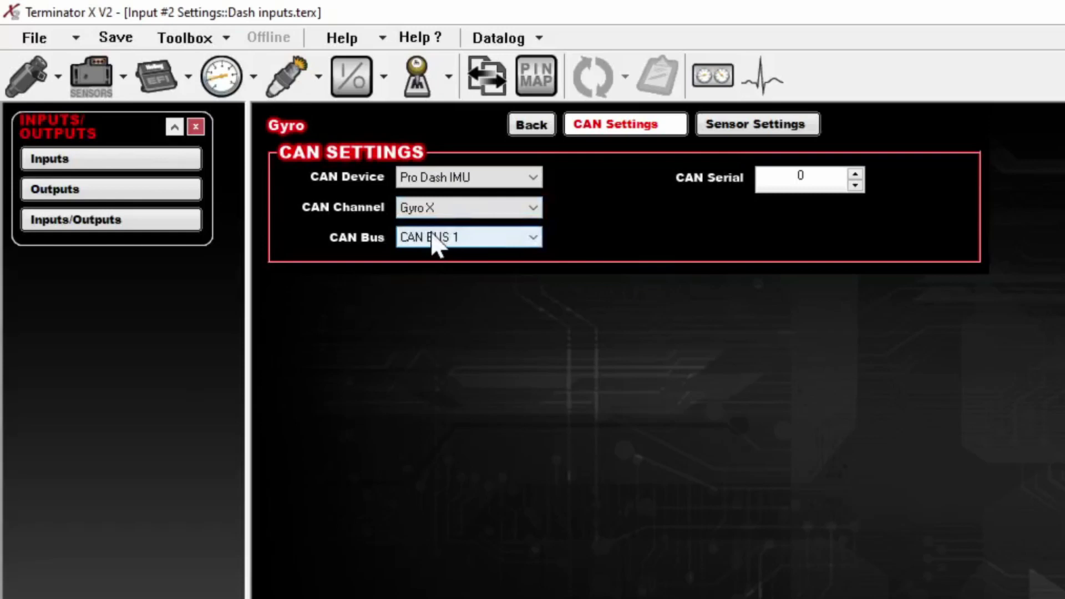
{"action": "left_click", "coordinate": [793, 183]}
{"action": "type", "text": "1"}
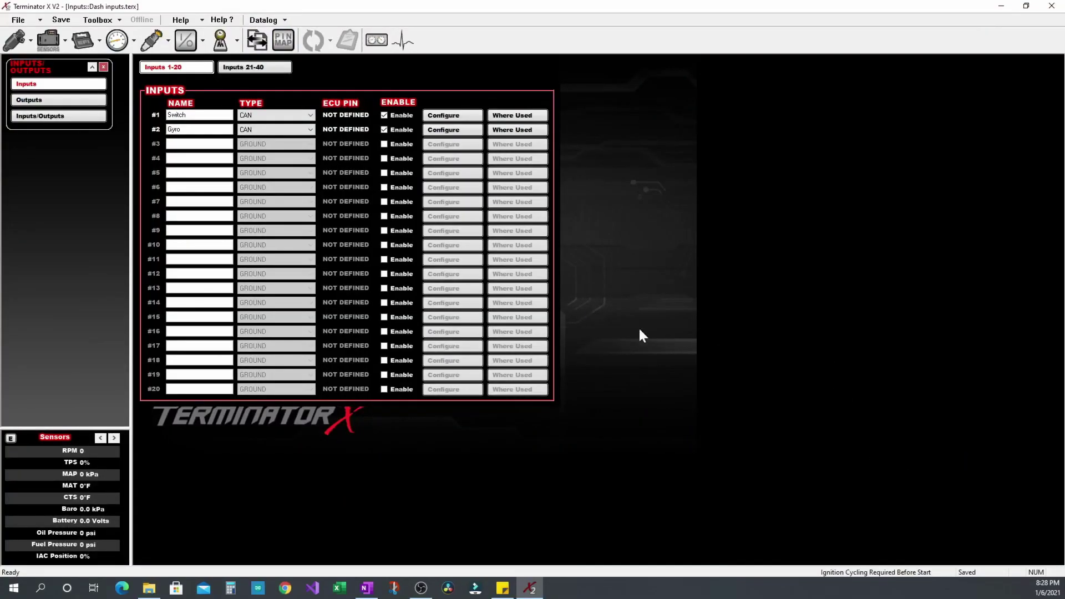
{"action": "left_click", "coordinate": [265, 20]}
{"action": "left_click", "coordinate": [283, 35]}
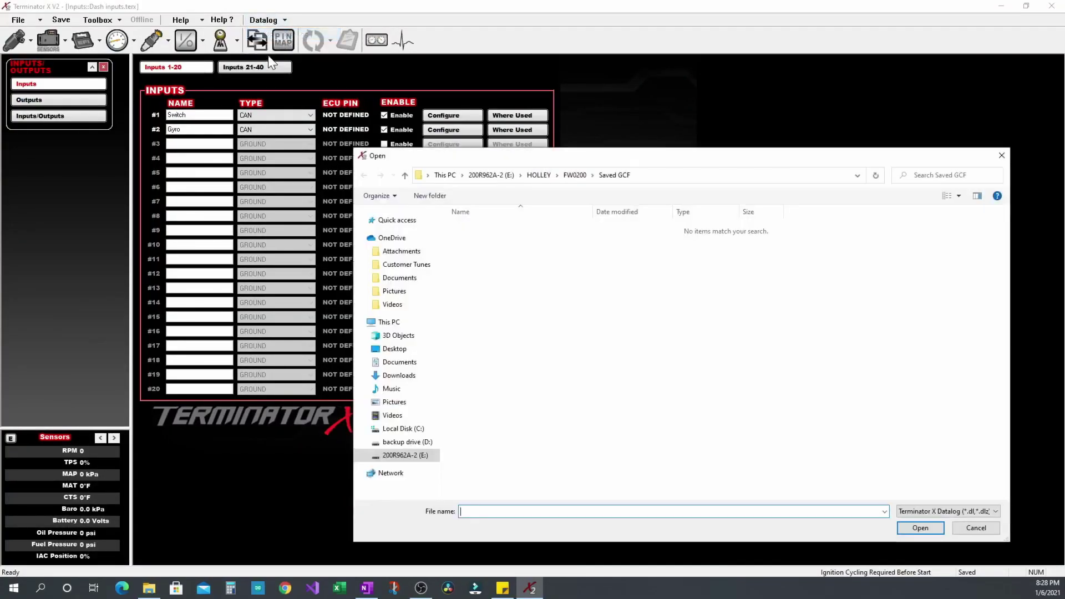
{"action": "left_click", "coordinate": [415, 460]}
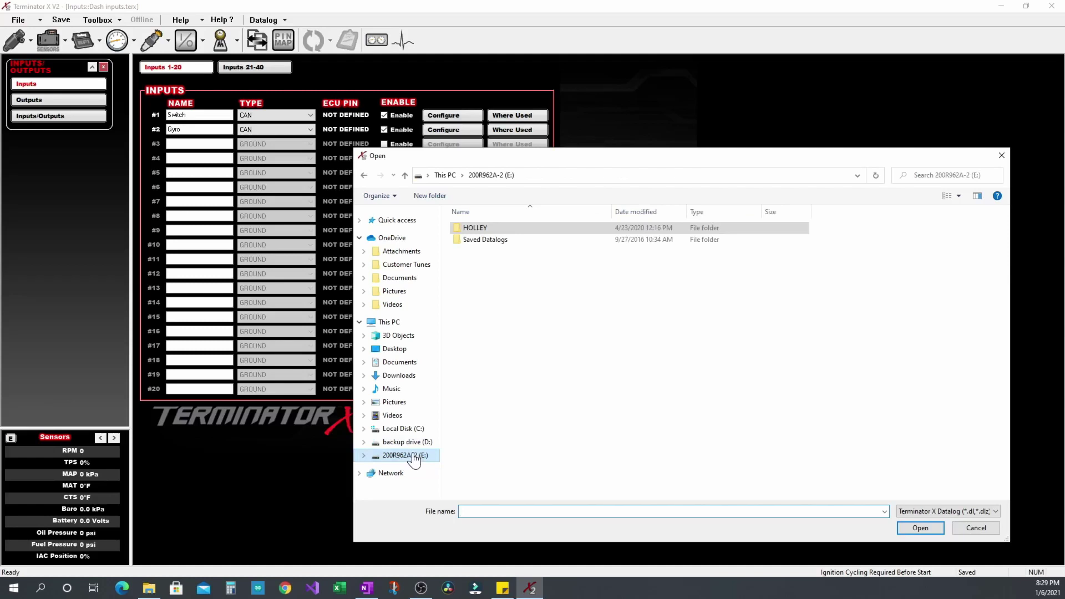
{"action": "double_click", "coordinate": [482, 240]}
{"action": "left_click", "coordinate": [503, 253]}
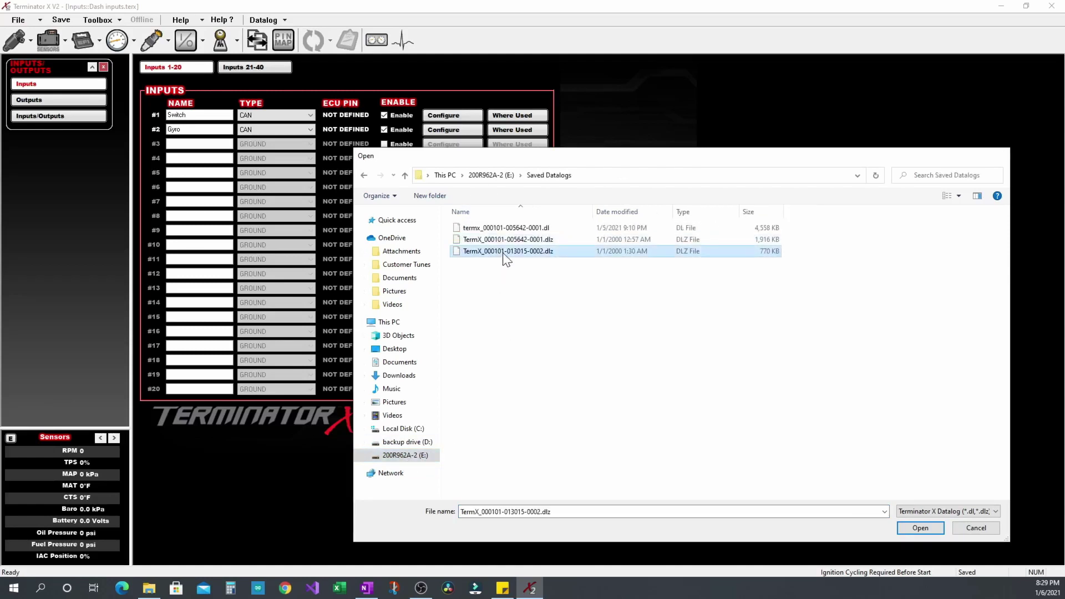
{"action": "double_click", "coordinate": [504, 253]}
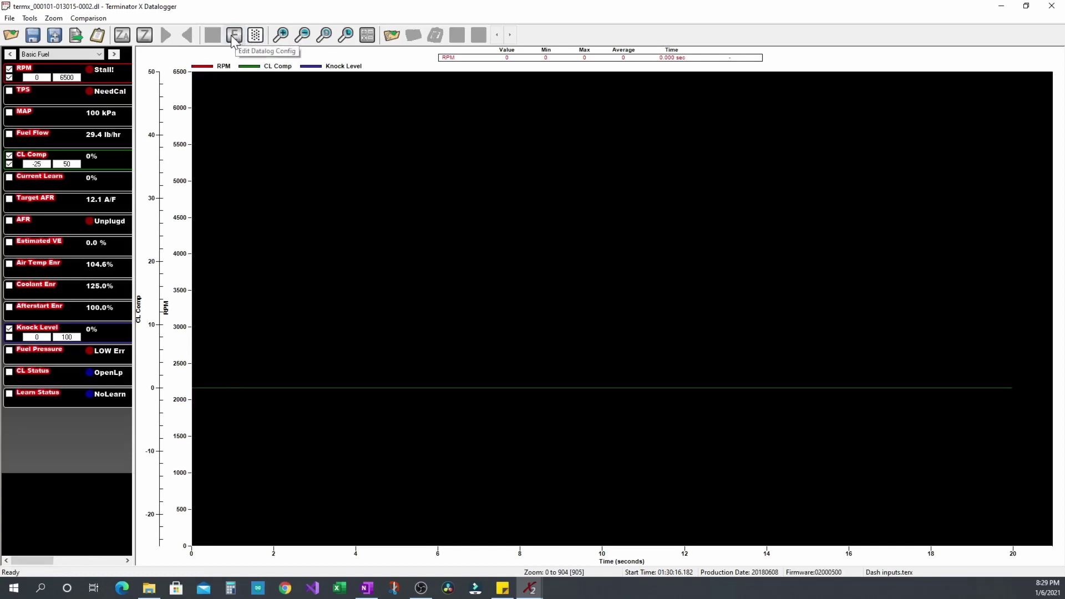
Add the Switch and Gyro channels to the Nitrous view's list and save the view setup
{"action": "left_click", "coordinate": [103, 56]}
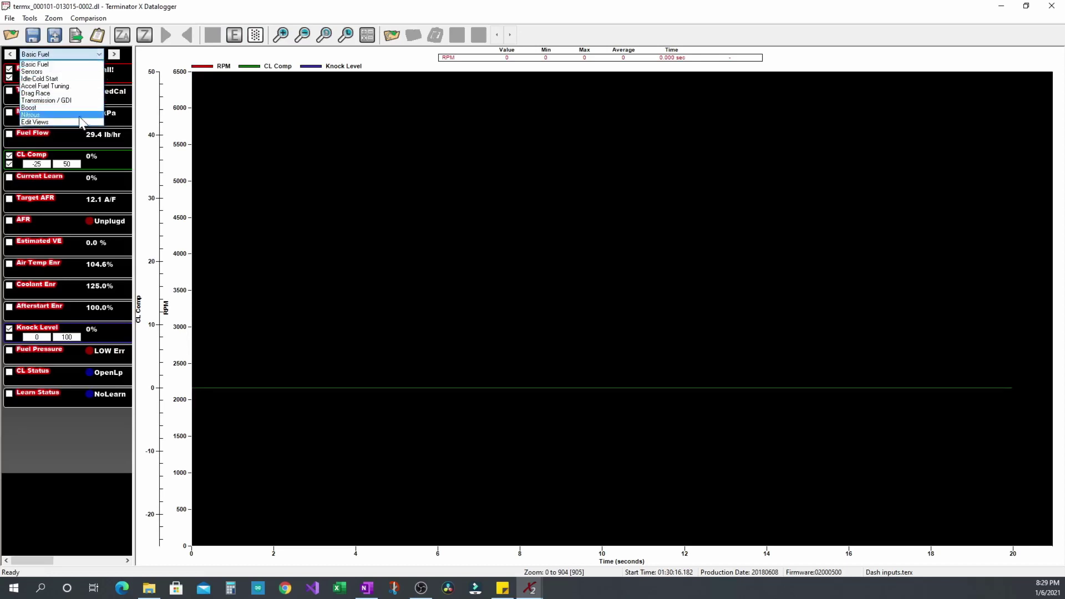
{"action": "left_click", "coordinate": [78, 123]}
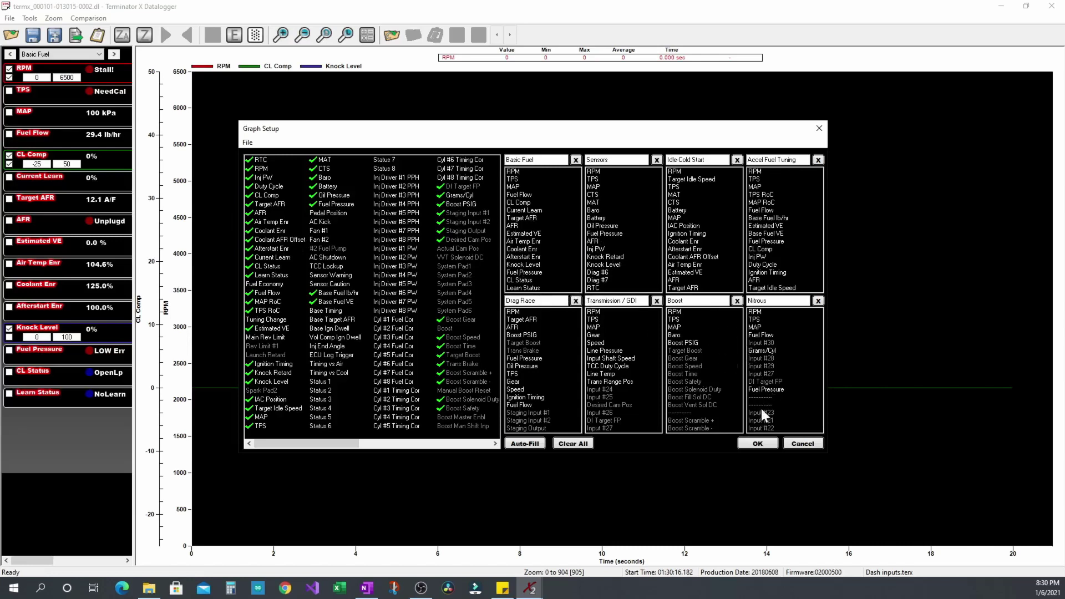
{"action": "left_click_drag", "start_coordinate": [750, 301], "coordinate": [782, 319]}
{"action": "key", "text": "Tab"}
{"action": "scroll", "coordinate": [407, 321], "scroll_direction": "right", "scroll_amount": 10}
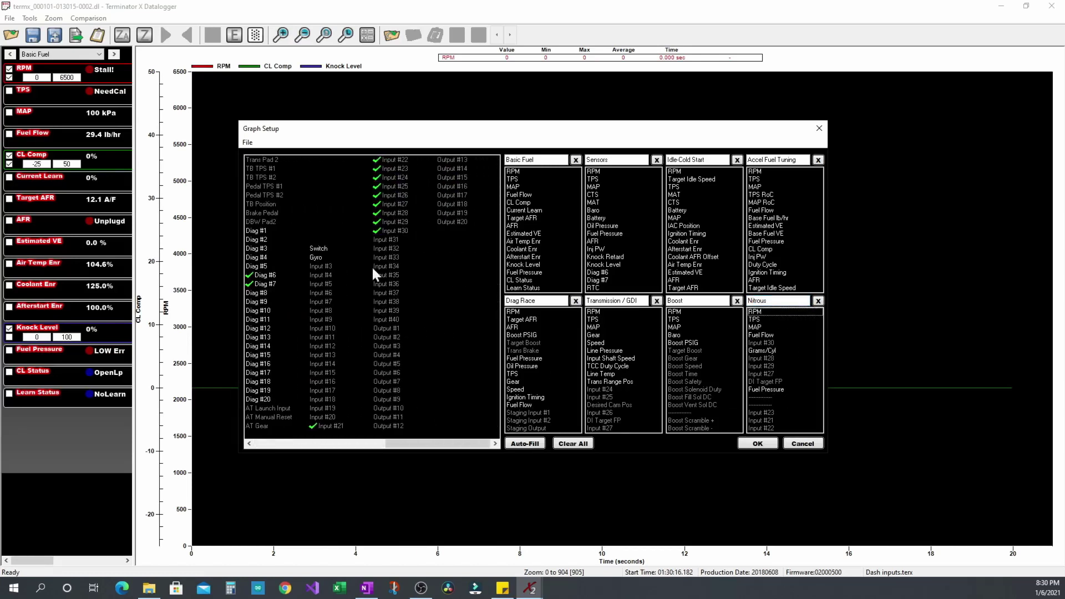
{"action": "left_click_drag", "start_coordinate": [322, 250], "coordinate": [763, 405]}
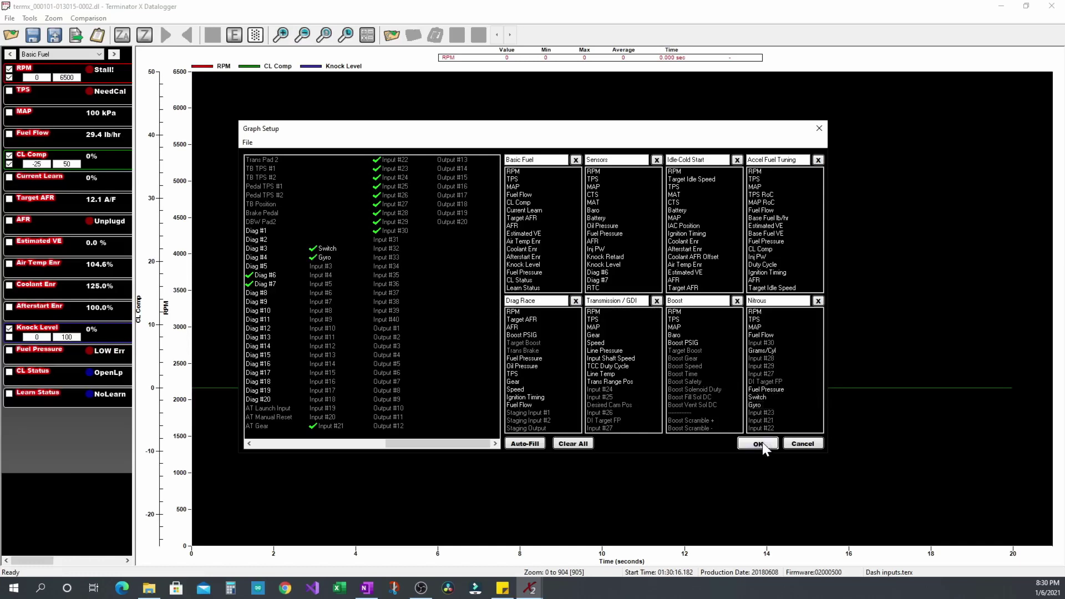
{"action": "left_click", "coordinate": [762, 442]}
{"action": "left_click", "coordinate": [539, 313]}
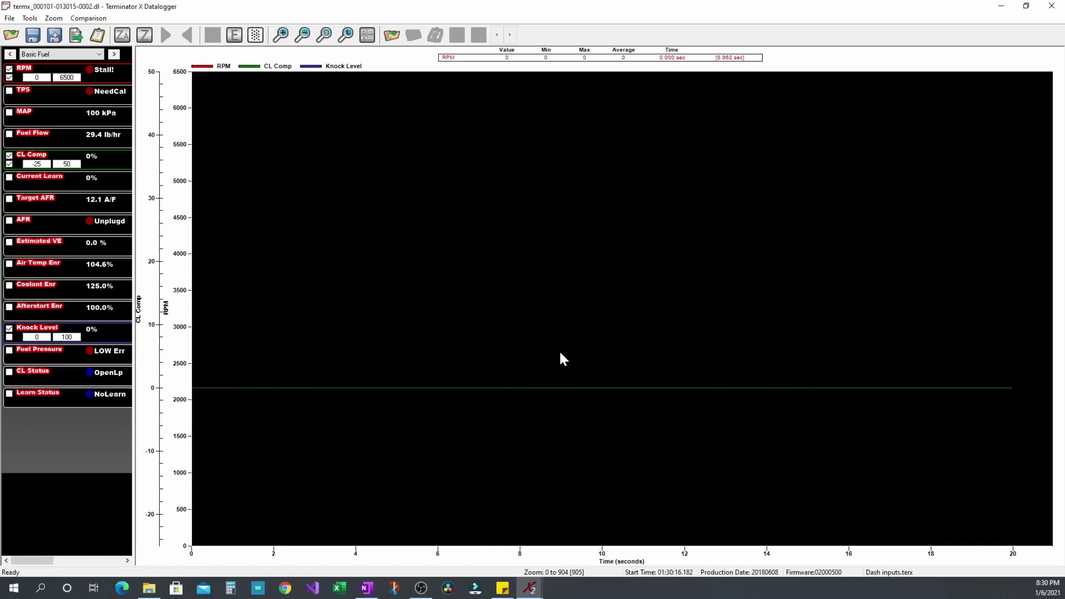
Show the Nitrous view with RPM and Grams/Cyl hidden, graphing only Switch and Gyro
{"action": "left_click", "coordinate": [51, 58]}
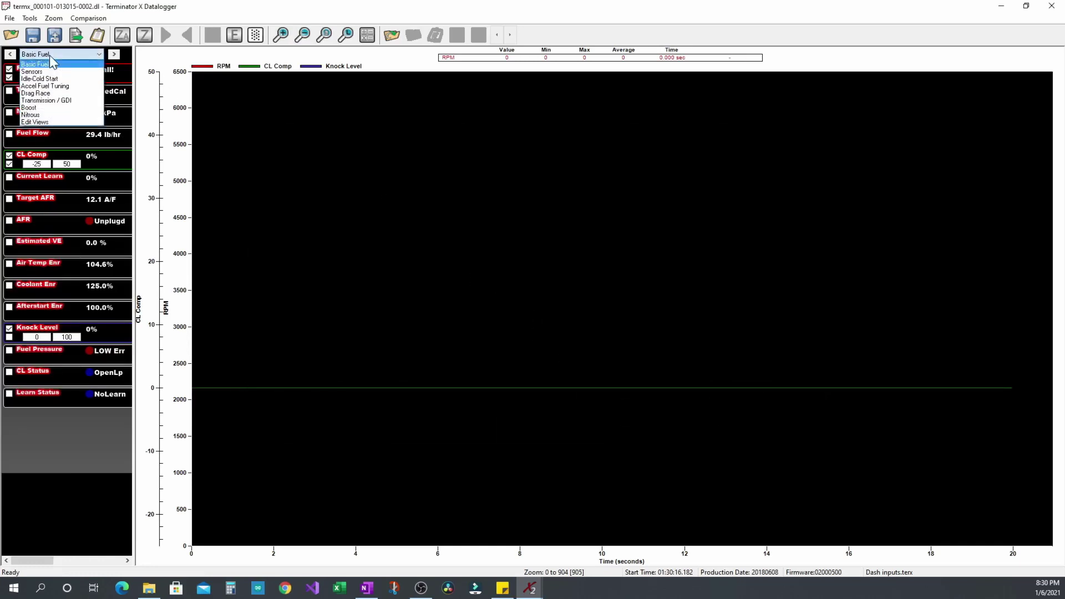
{"action": "left_click", "coordinate": [35, 117]}
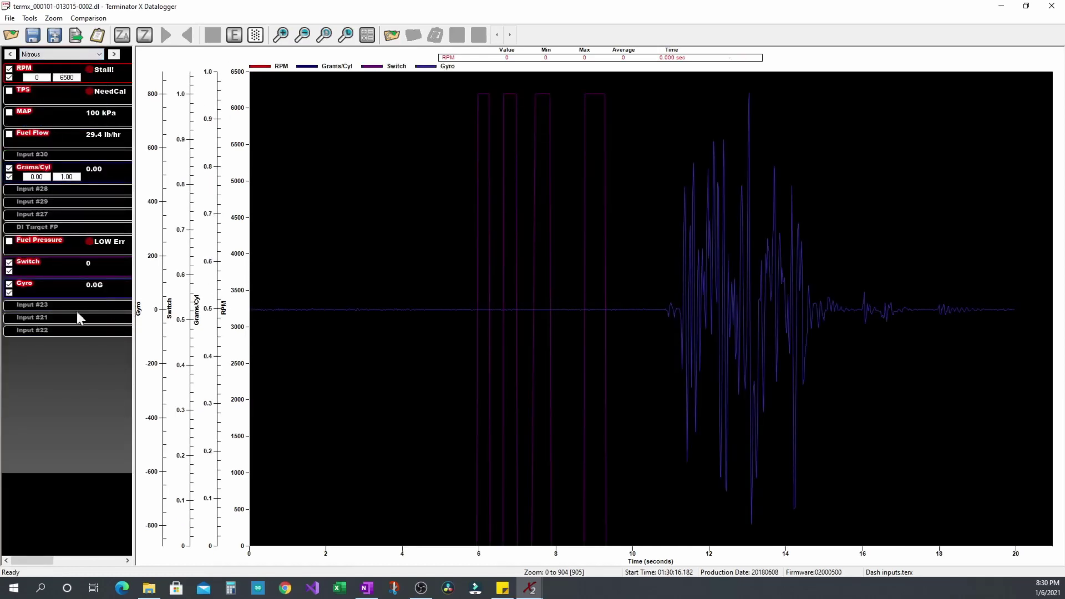
{"action": "left_click", "coordinate": [9, 169]}
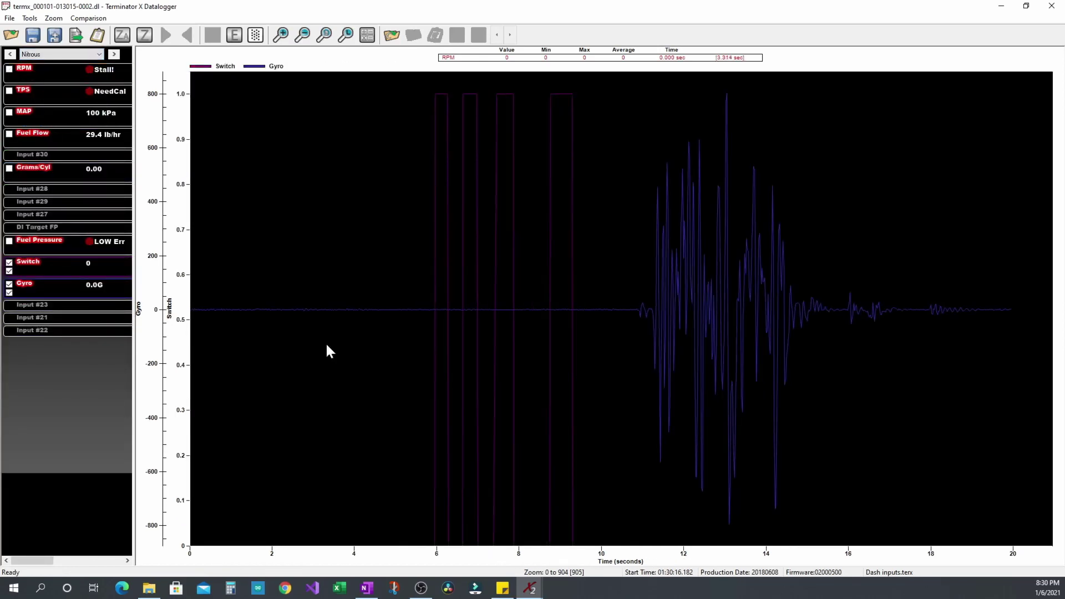